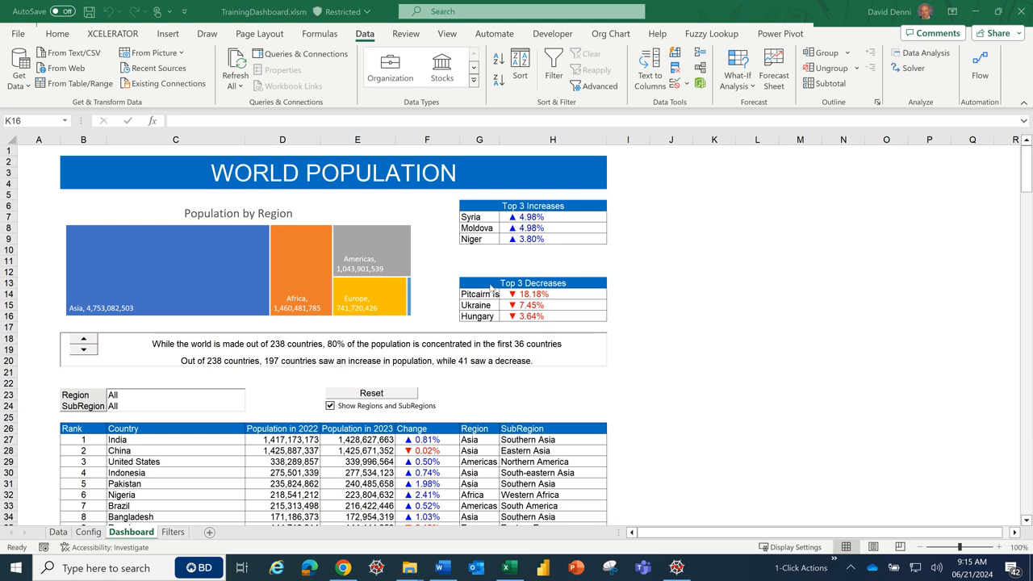
Step: Filter the dashboard's country table to the Americas region and the Northern America subregion
{"action": "mouse_move", "coordinate": [179, 267]}
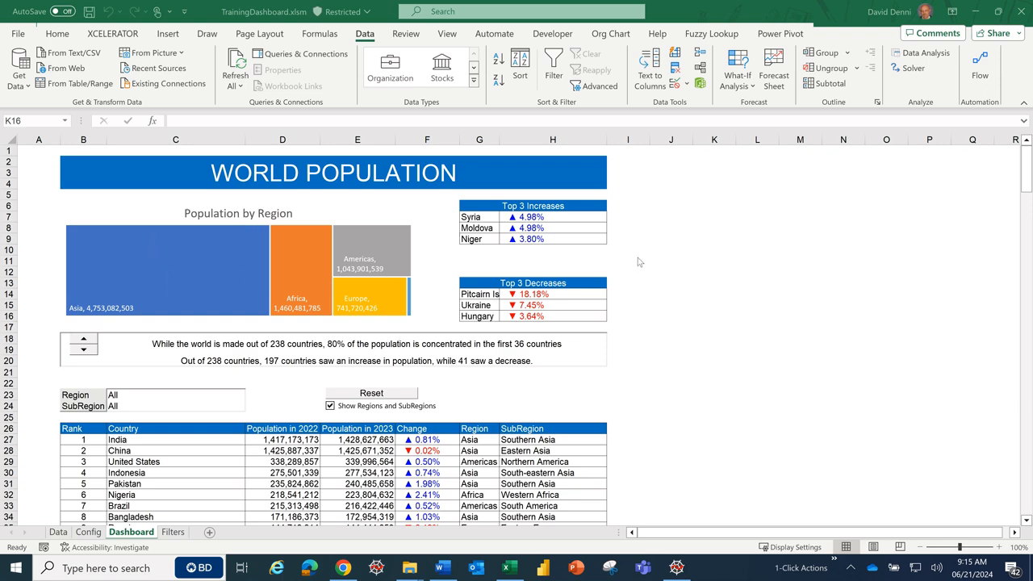
{"action": "scroll", "coordinate": [681, 272], "scroll_direction": "down", "scroll_amount": 2}
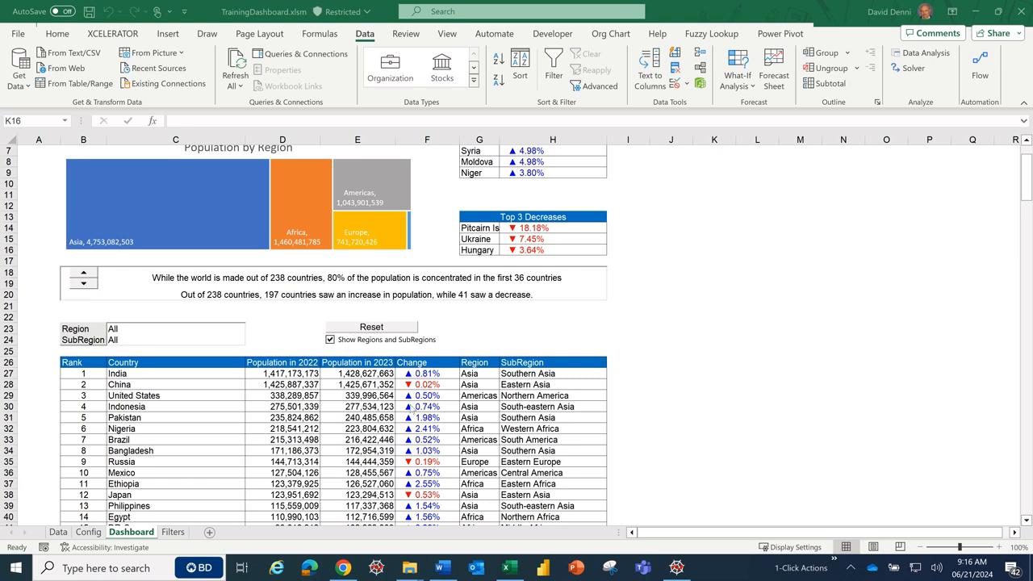
{"action": "left_click", "coordinate": [197, 329]}
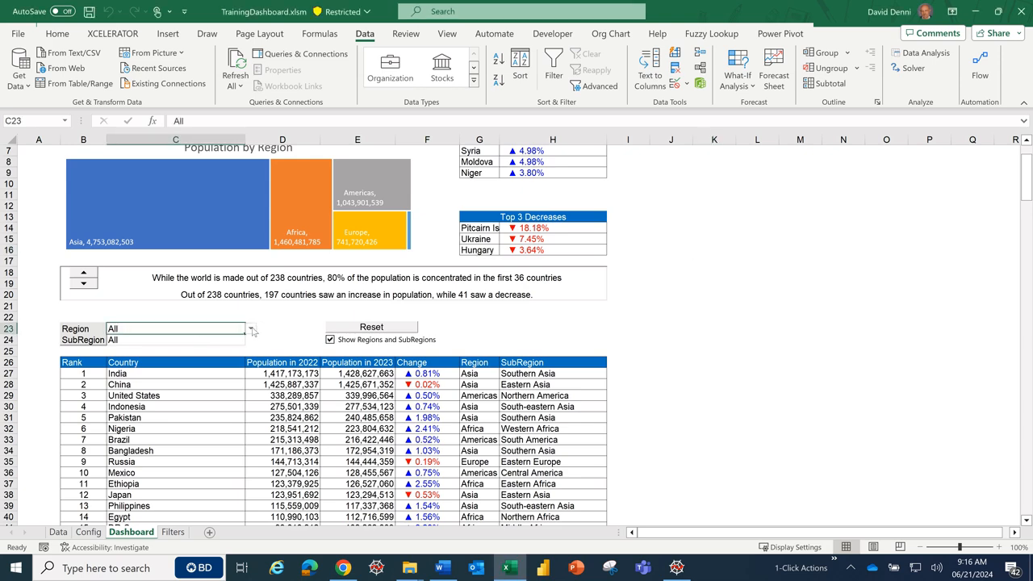
{"action": "left_click", "coordinate": [251, 328]}
{"action": "left_click", "coordinate": [154, 359]}
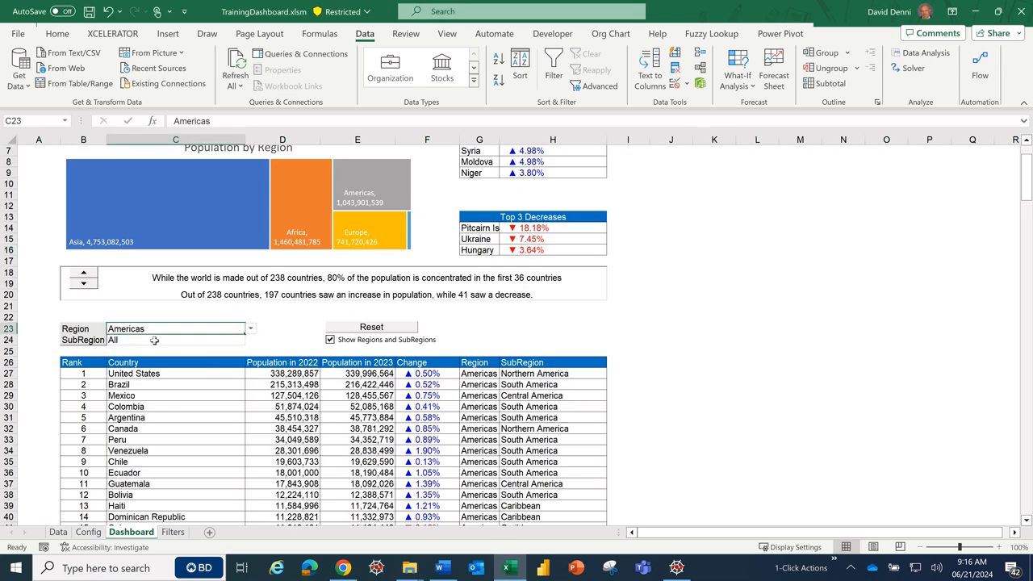
{"action": "left_click", "coordinate": [154, 339]}
{"action": "left_click", "coordinate": [250, 340]}
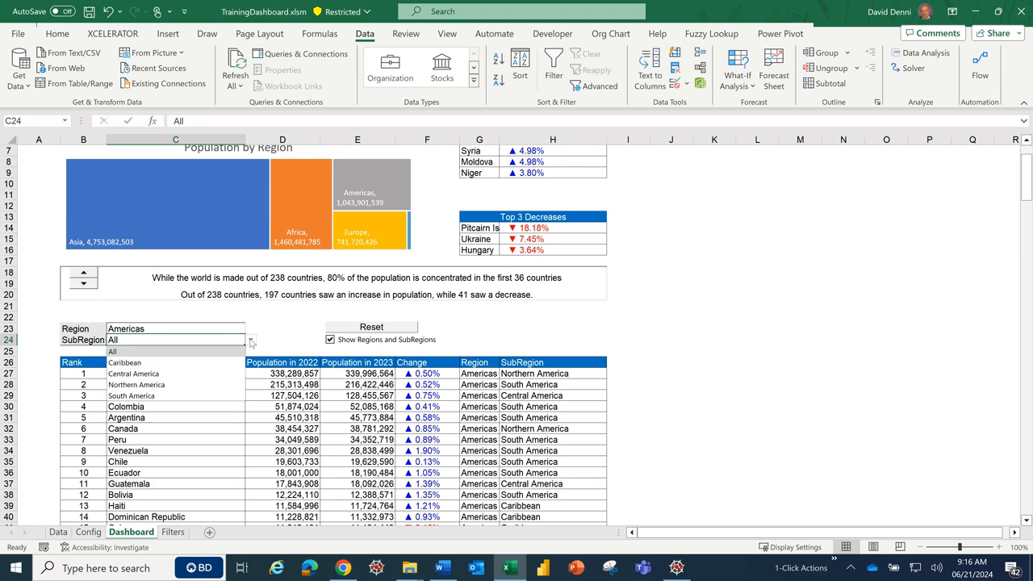
{"action": "left_click", "coordinate": [125, 385]}
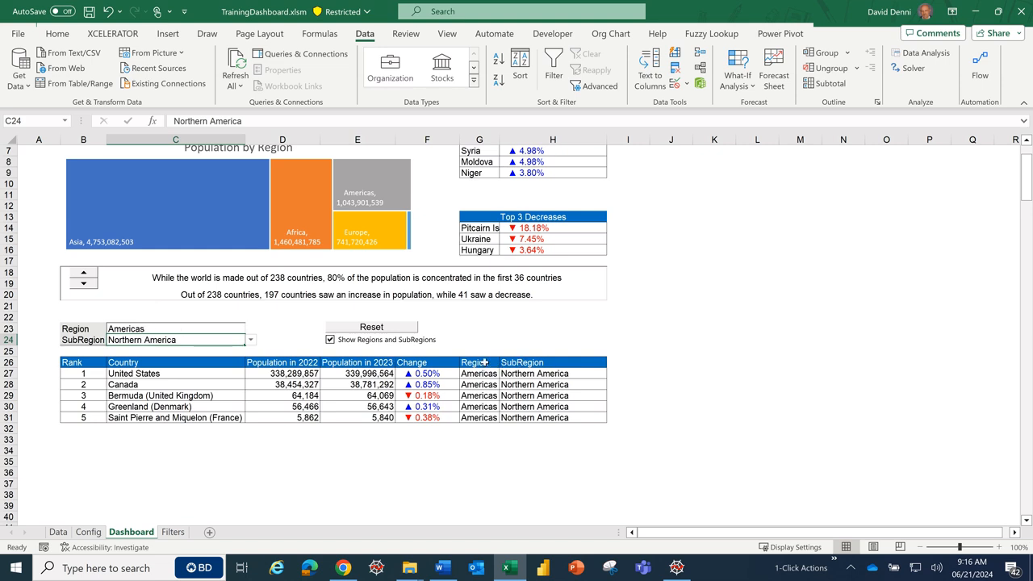
Step: Toggle Show Regions and SubRegions several times, ending with the Region and SubRegion columns hidden
{"action": "left_click", "coordinate": [358, 345]}
{"action": "left_click", "coordinate": [358, 345]}
{"action": "left_click", "coordinate": [358, 345]}
{"action": "left_click", "coordinate": [358, 346]}
{"action": "left_click", "coordinate": [357, 345]}
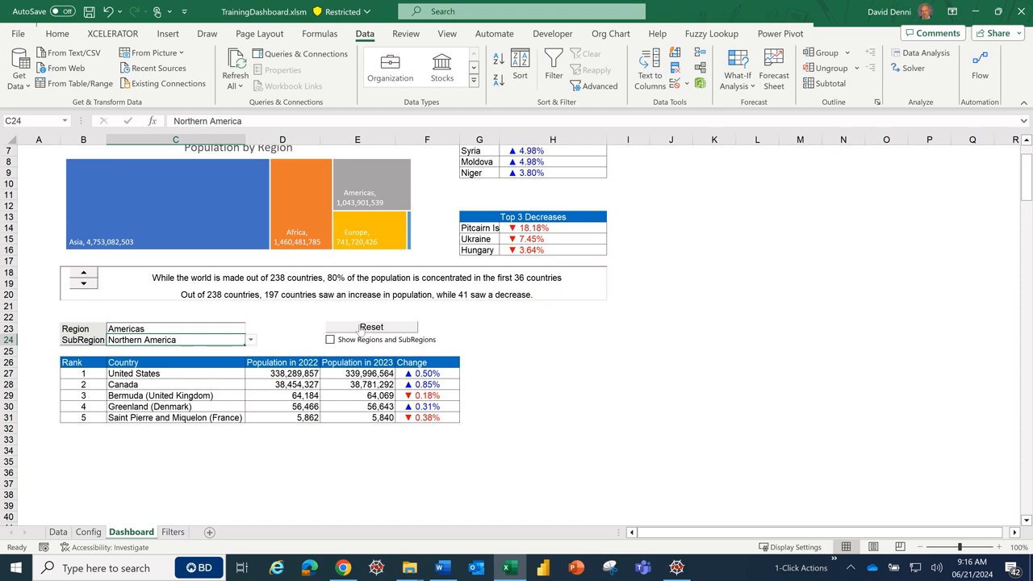
Step: Reset all dashboard selections and return to the Region filter cell
{"action": "left_click", "coordinate": [360, 327]}
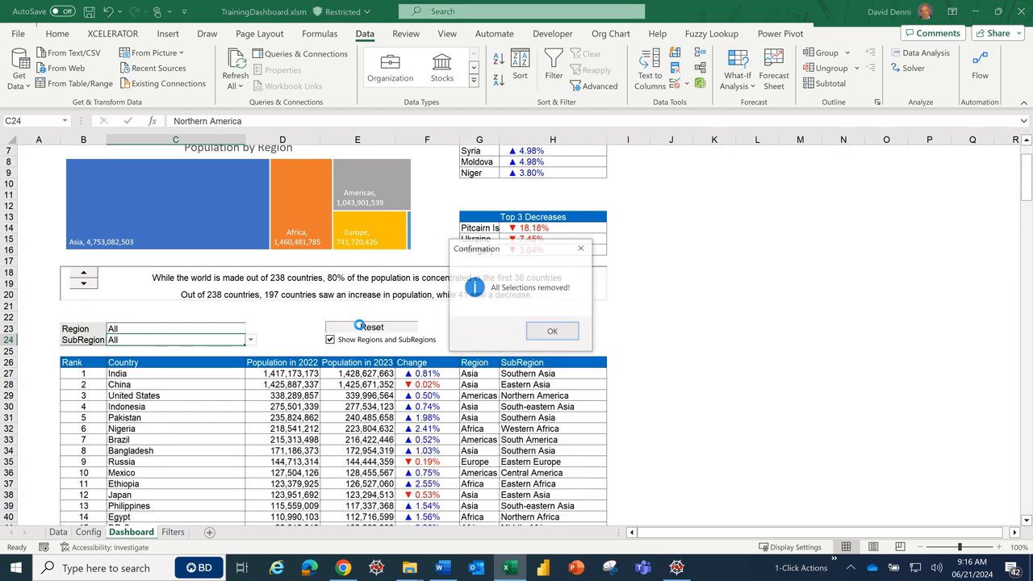
{"action": "left_click", "coordinate": [553, 332]}
{"action": "scroll", "coordinate": [711, 329], "scroll_direction": "up", "scroll_amount": 1}
{"action": "scroll", "coordinate": [711, 329], "scroll_direction": "up", "scroll_amount": 1}
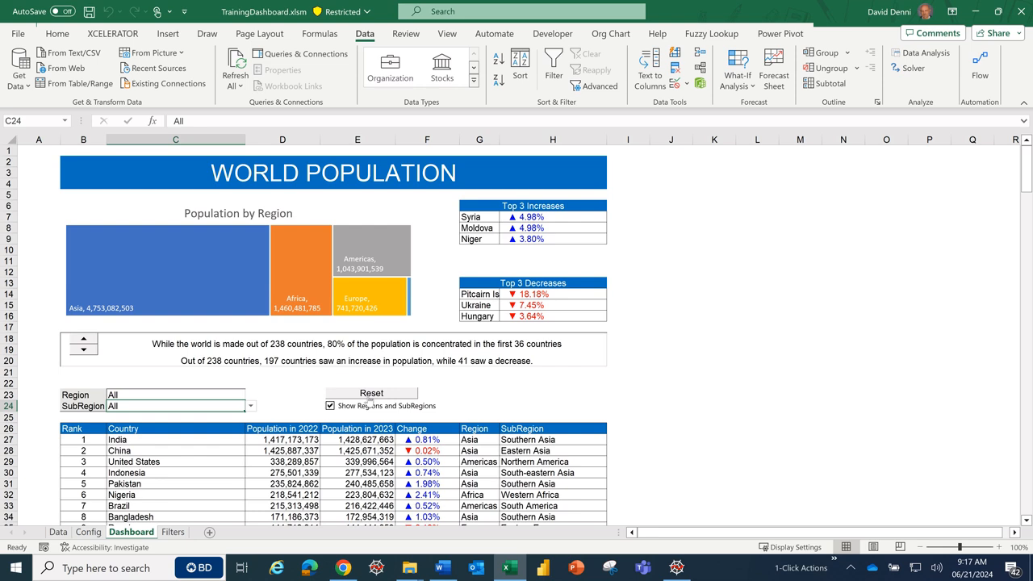
{"action": "left_click", "coordinate": [182, 396]}
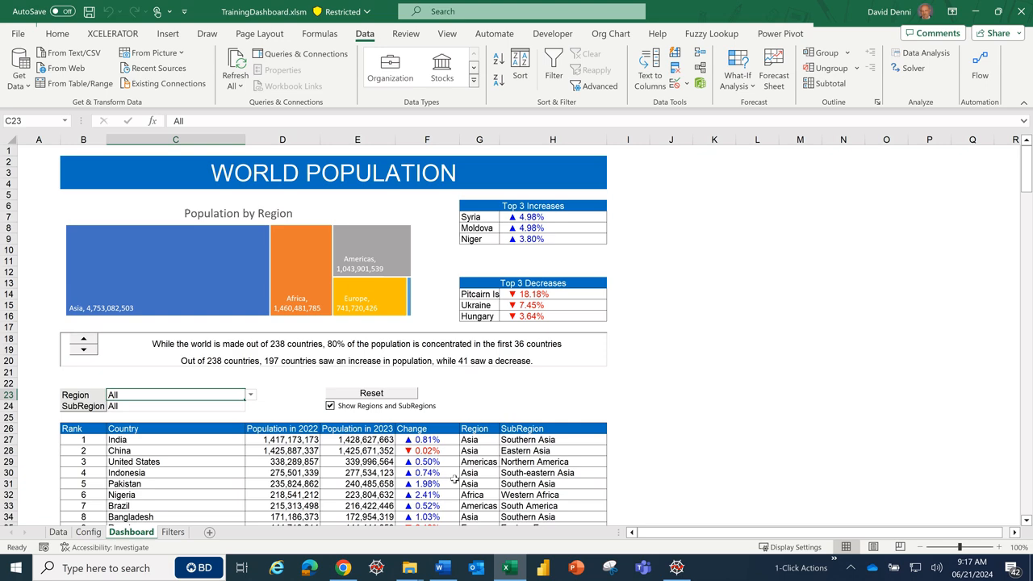
Step: Switch to Chrome and examine the columns and rows of Wikipedia's United Nations list of countries by population through its last entry
{"action": "left_click", "coordinate": [345, 569]}
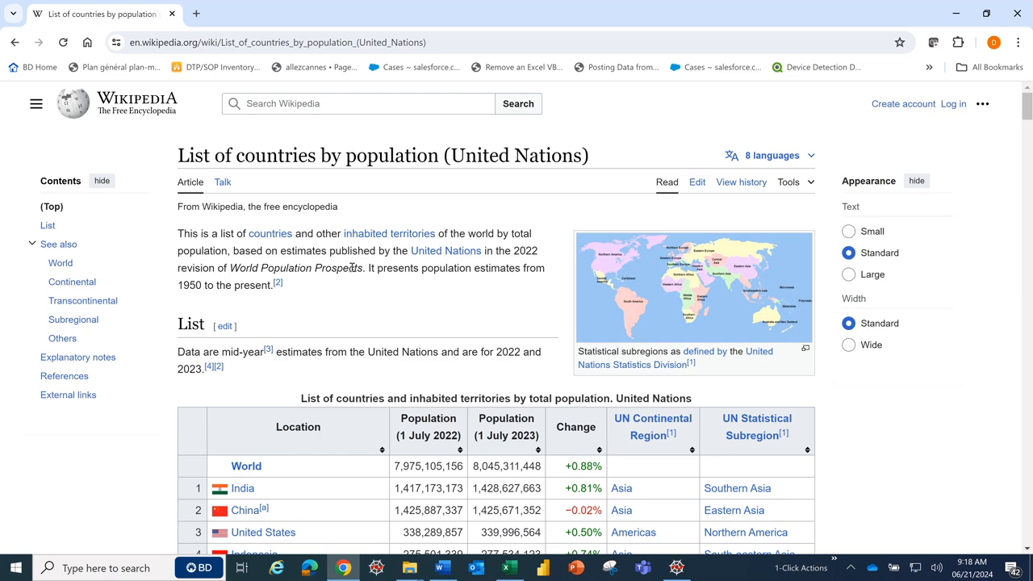
{"action": "scroll", "coordinate": [352, 267], "scroll_direction": "down", "scroll_amount": 3}
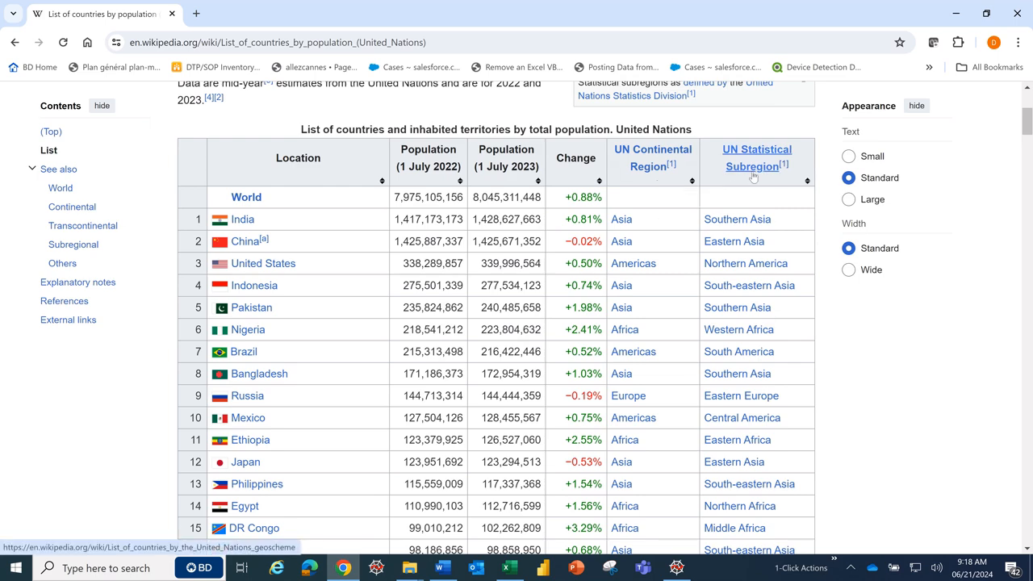
{"action": "mouse_move", "coordinate": [753, 176]}
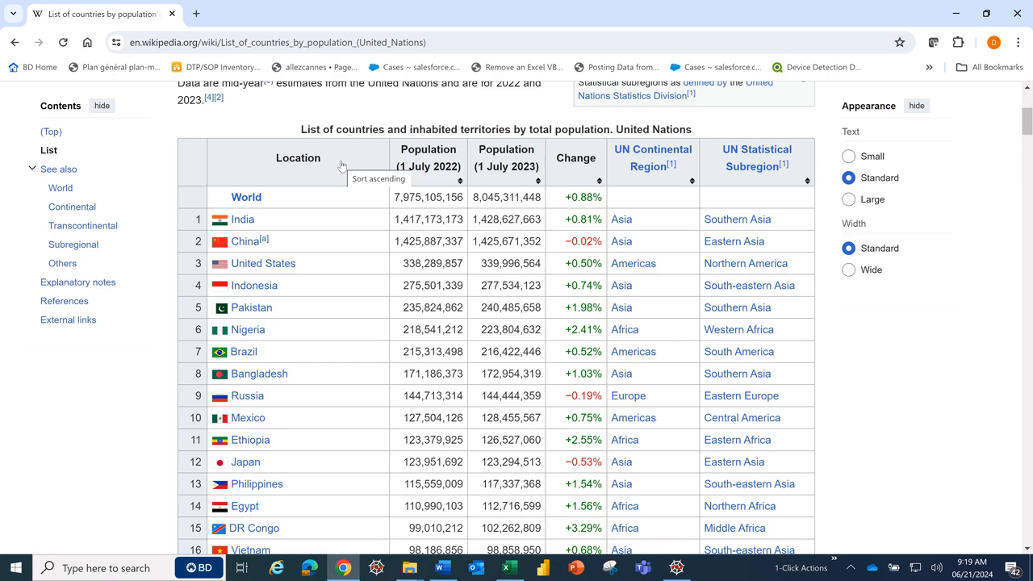
{"action": "scroll", "coordinate": [686, 299], "scroll_direction": "down", "scroll_amount": 2}
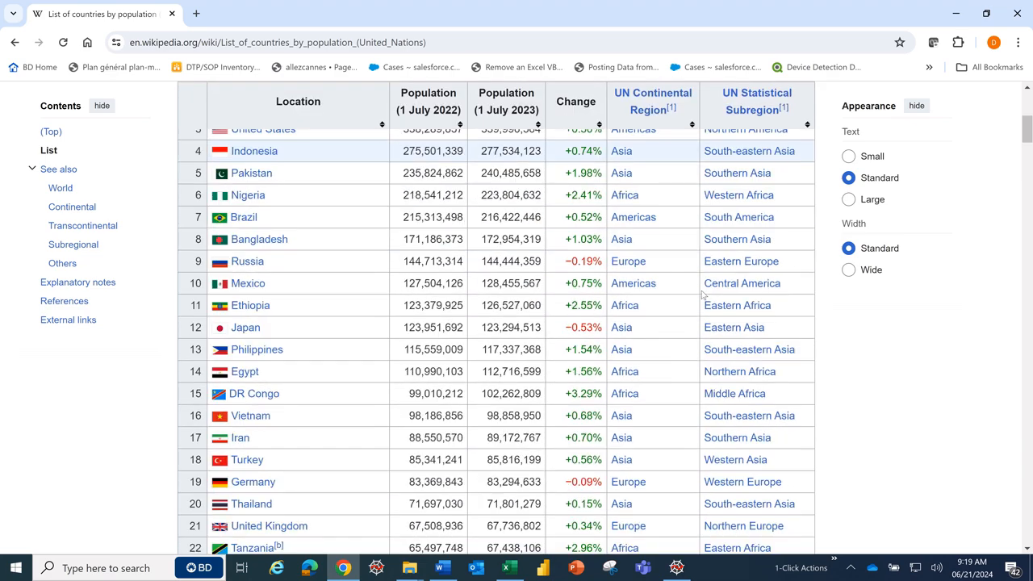
{"action": "scroll", "coordinate": [703, 294], "scroll_direction": "down", "scroll_amount": 10}
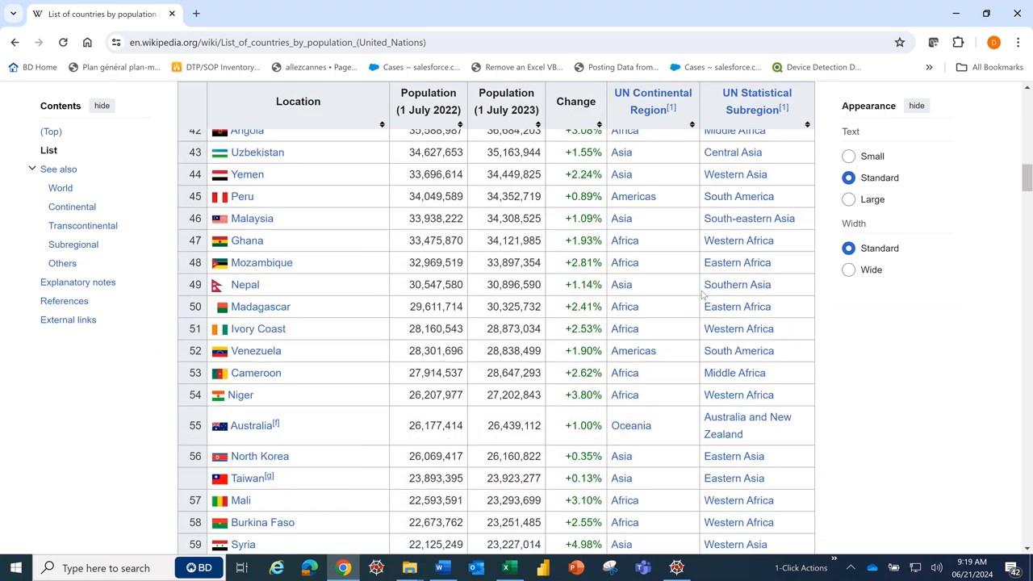
{"action": "scroll", "coordinate": [703, 295], "scroll_direction": "down", "scroll_amount": 12}
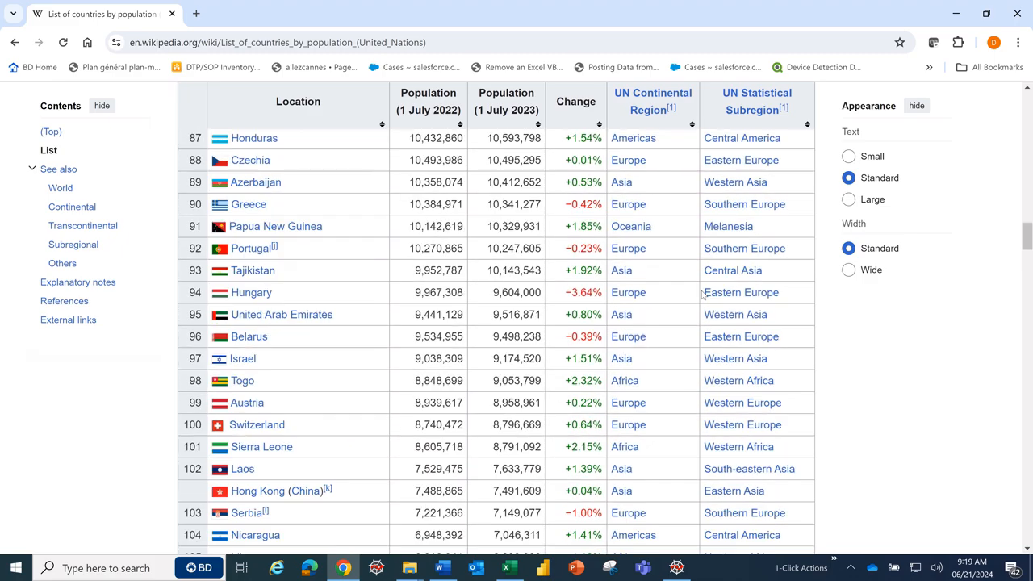
{"action": "scroll", "coordinate": [702, 294], "scroll_direction": "down", "scroll_amount": 10}
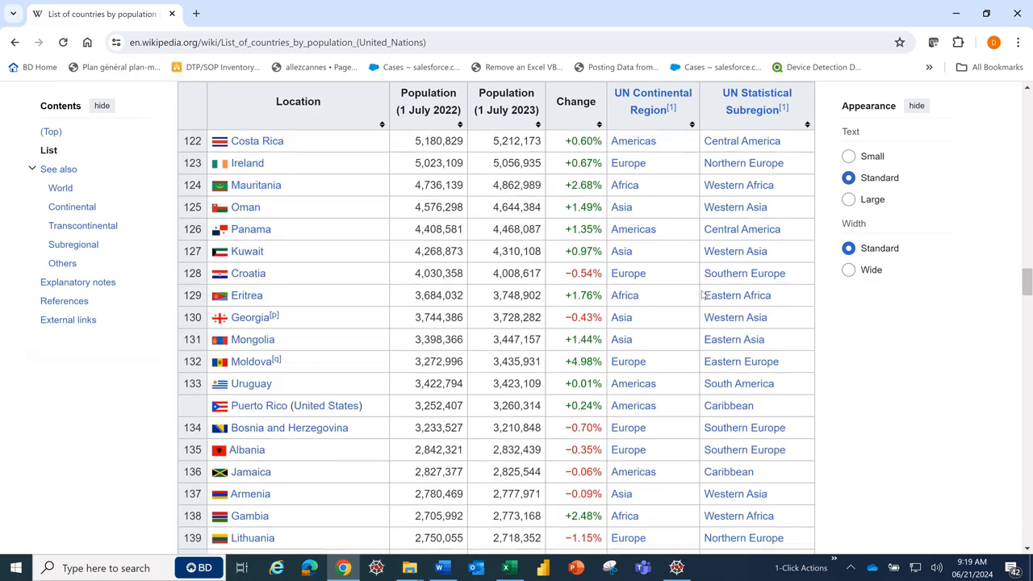
{"action": "scroll", "coordinate": [702, 295], "scroll_direction": "down", "scroll_amount": 13}
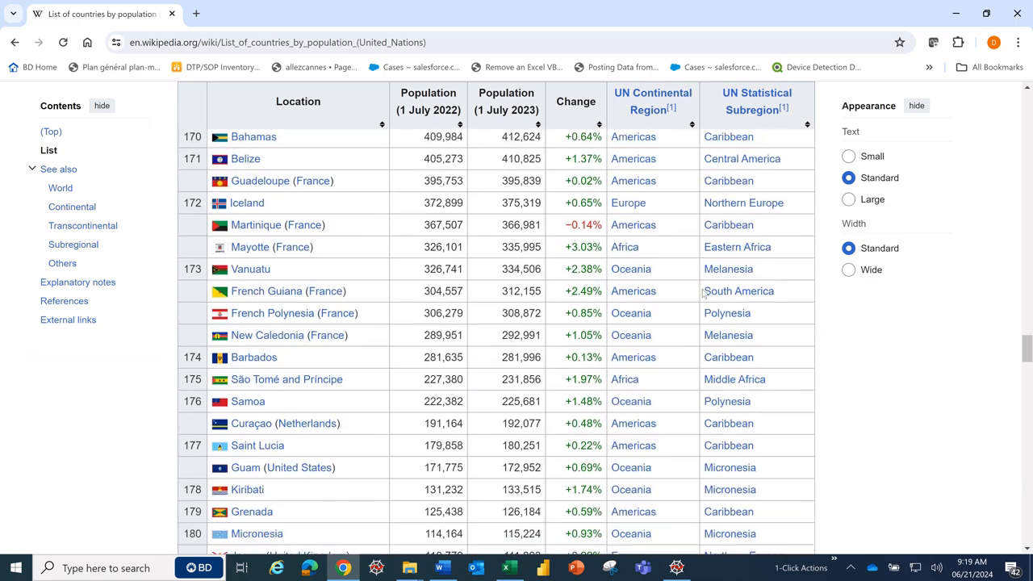
{"action": "scroll", "coordinate": [702, 295], "scroll_direction": "down", "scroll_amount": 10}
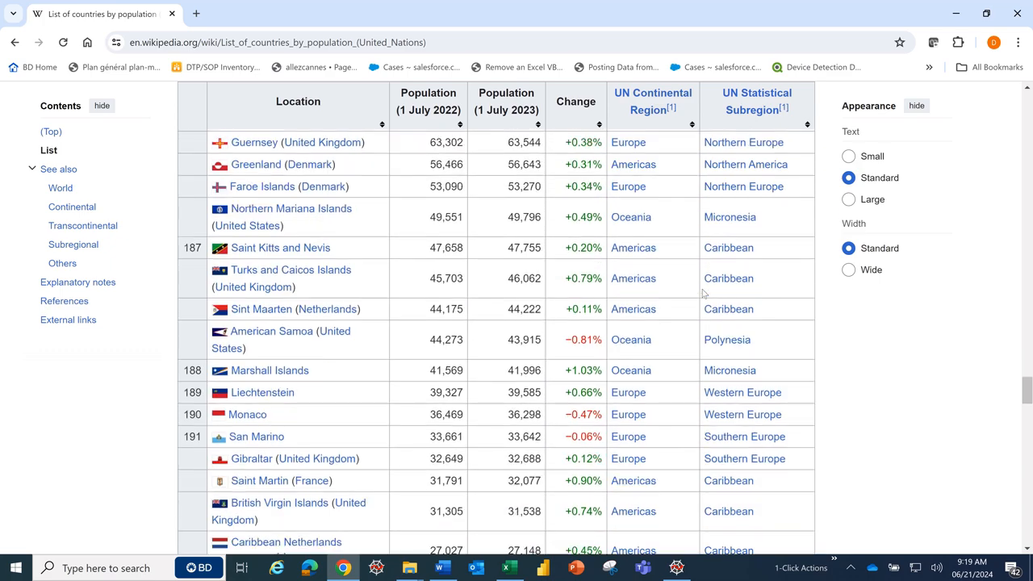
{"action": "scroll", "coordinate": [702, 295], "scroll_direction": "down", "scroll_amount": 10}
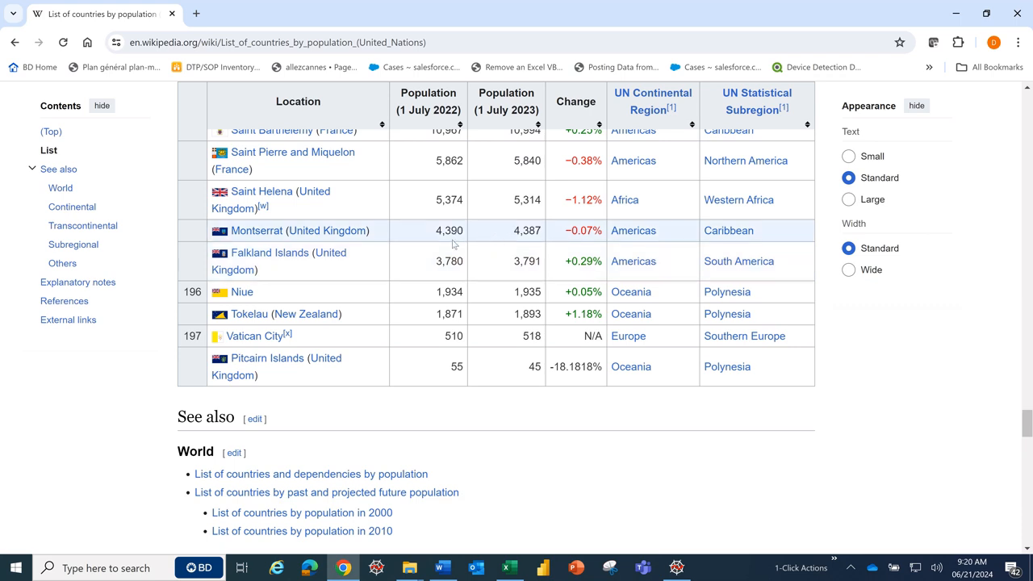
Step: Switch to Excel, create a blank workbook and rename its first sheet Data
{"action": "left_click", "coordinate": [508, 568]}
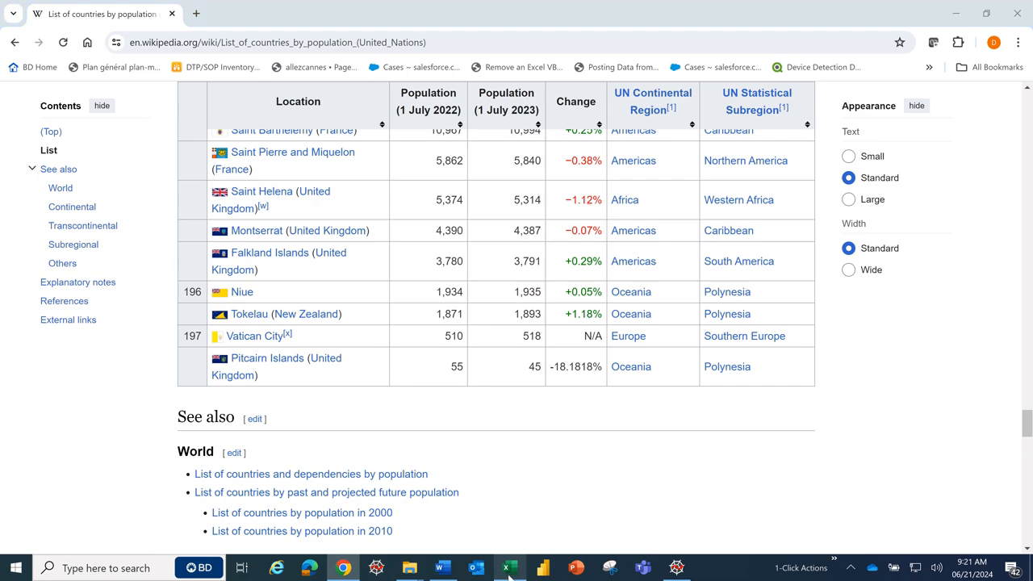
{"action": "left_click", "coordinate": [8, 38]}
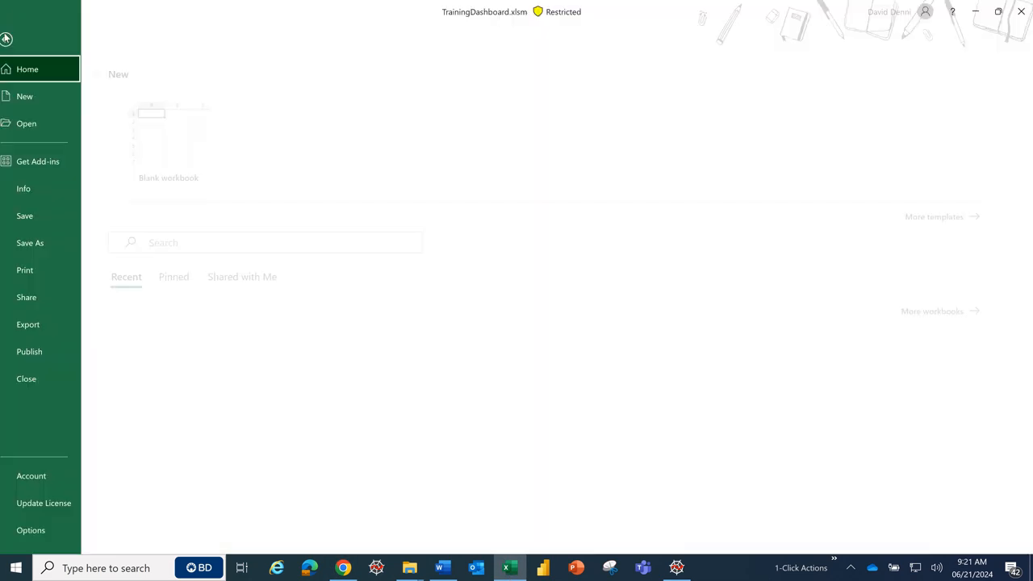
{"action": "left_click", "coordinate": [180, 149]}
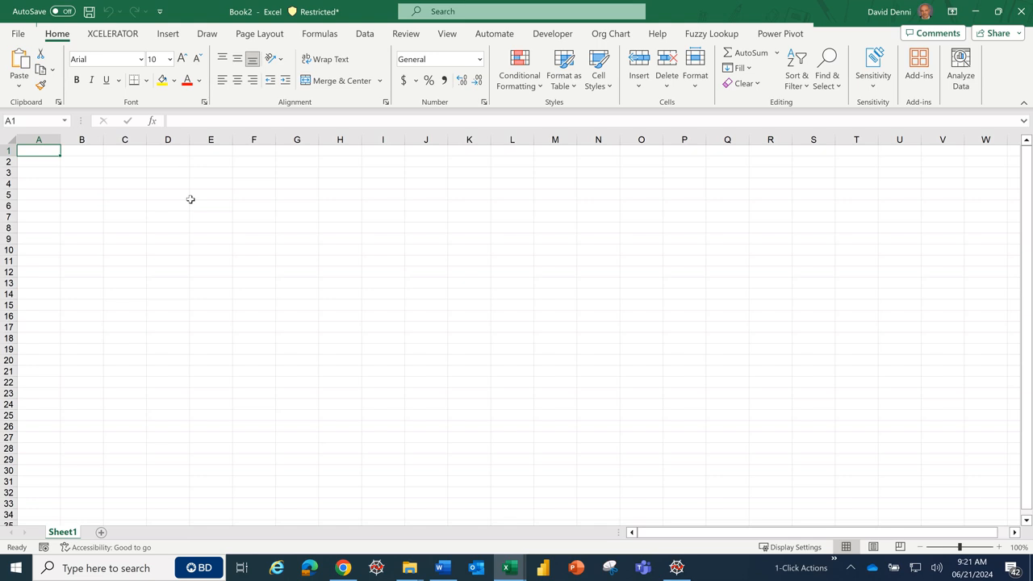
{"action": "double_click", "coordinate": [64, 533]}
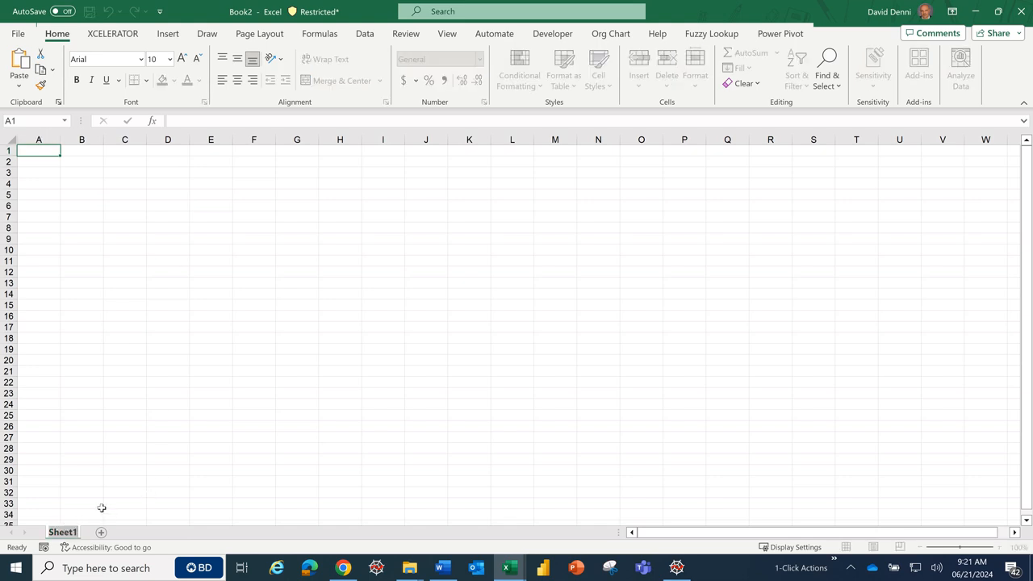
{"action": "type", "text": "Data"}
{"action": "left_click", "coordinate": [99, 336]}
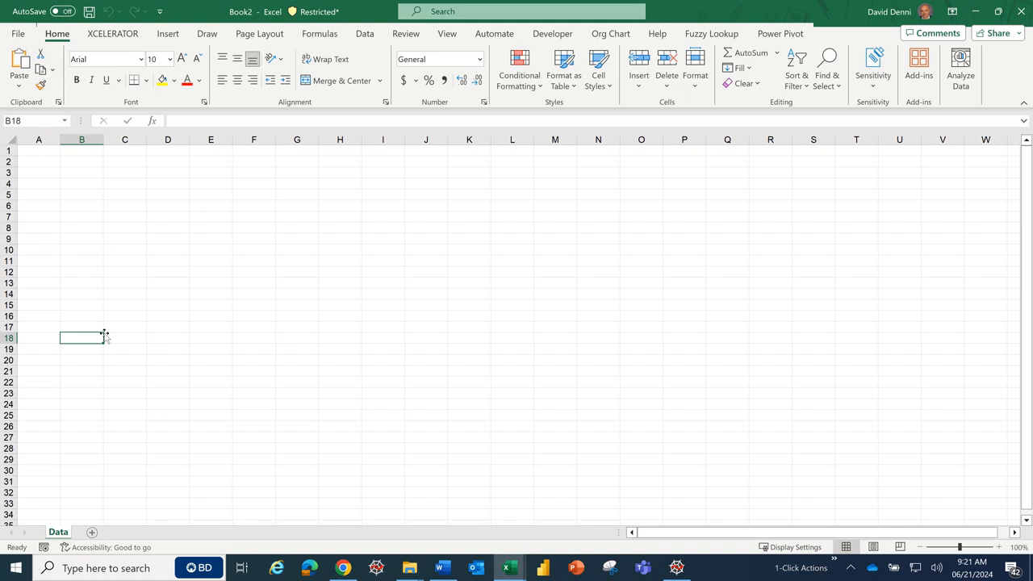
Step: Add a second worksheet and name it Dashboard
{"action": "left_click", "coordinate": [93, 533]}
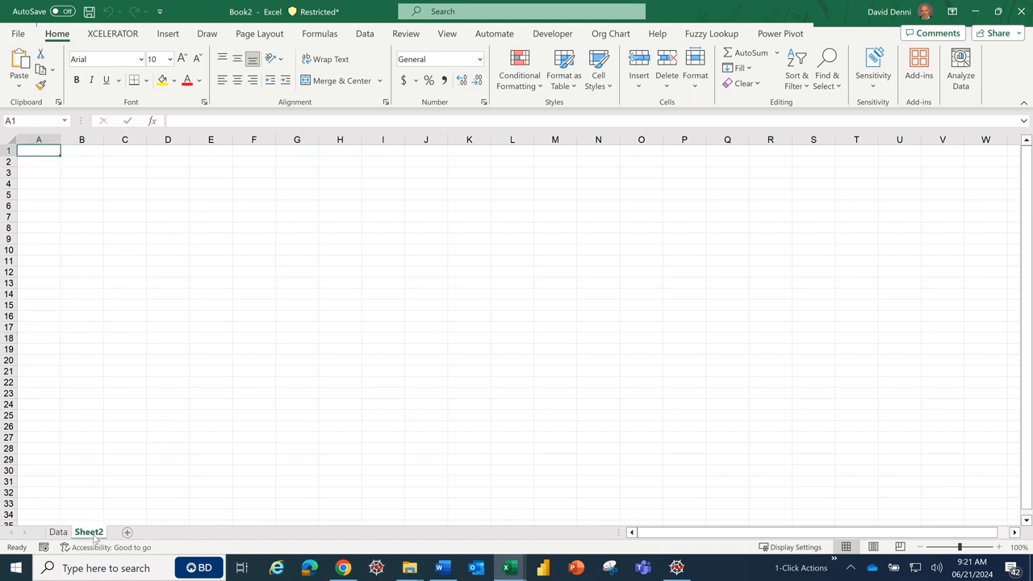
{"action": "double_click", "coordinate": [90, 532]}
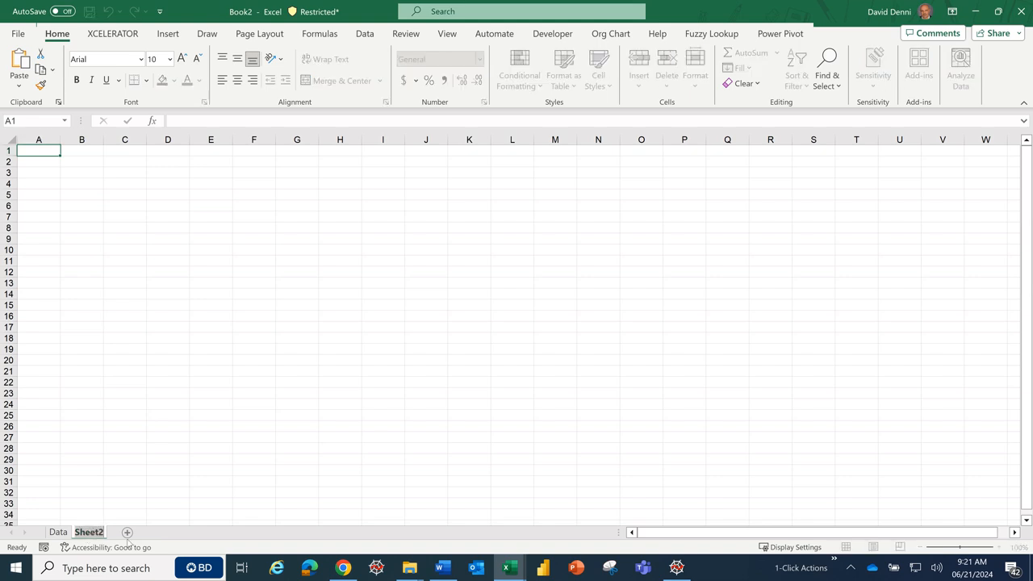
{"action": "type", "text": "Das"}
{"action": "type", "text": "hboard"}
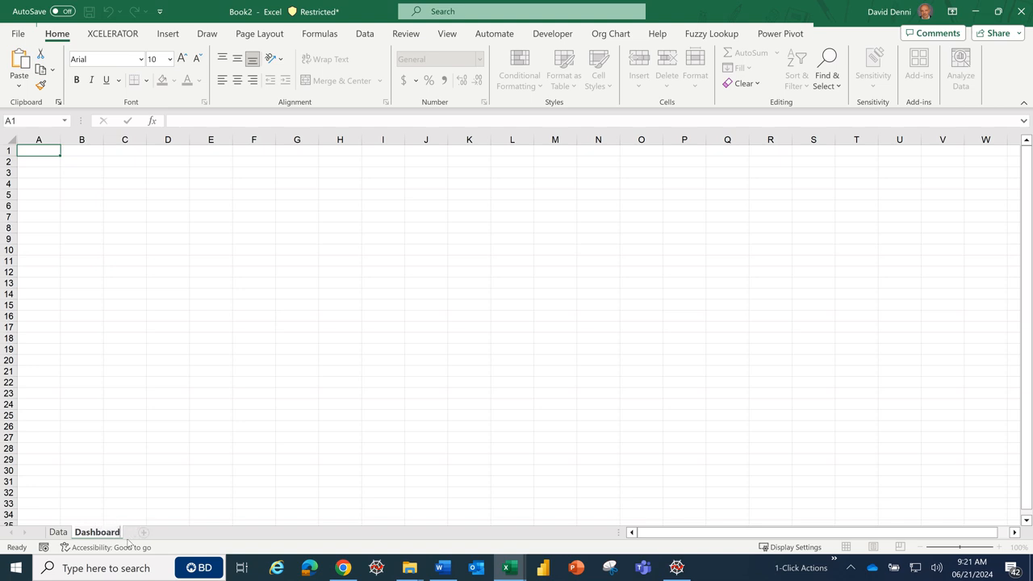
{"action": "left_click", "coordinate": [117, 426]}
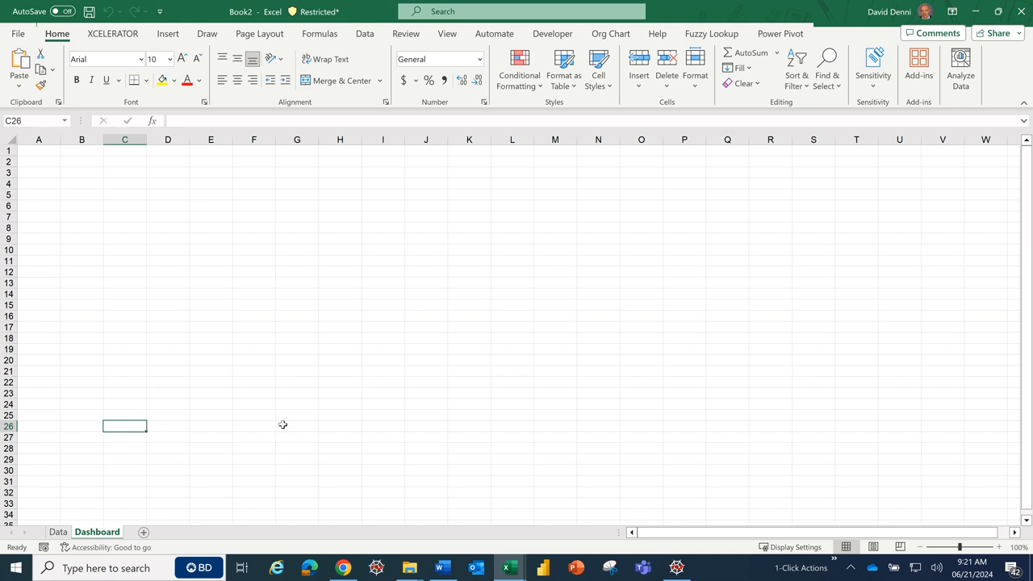
Step: Add a third worksheet and name it Config
{"action": "left_click", "coordinate": [143, 533]}
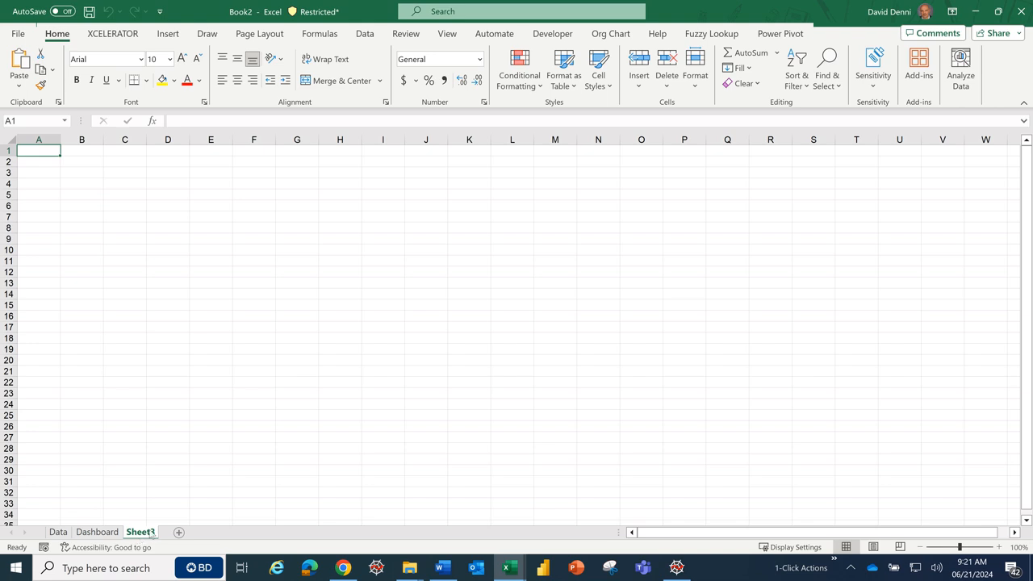
{"action": "double_click", "coordinate": [149, 533]}
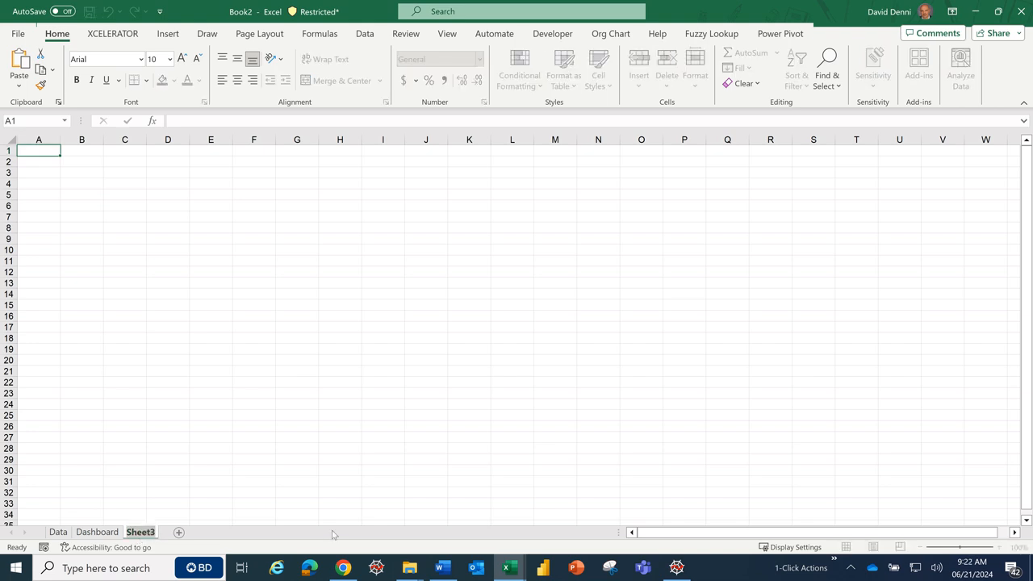
{"action": "type", "text": "Config"}
{"action": "left_click", "coordinate": [338, 326]}
Step: On the Data sheet, start a new data import from the web
{"action": "left_click", "coordinate": [58, 533]}
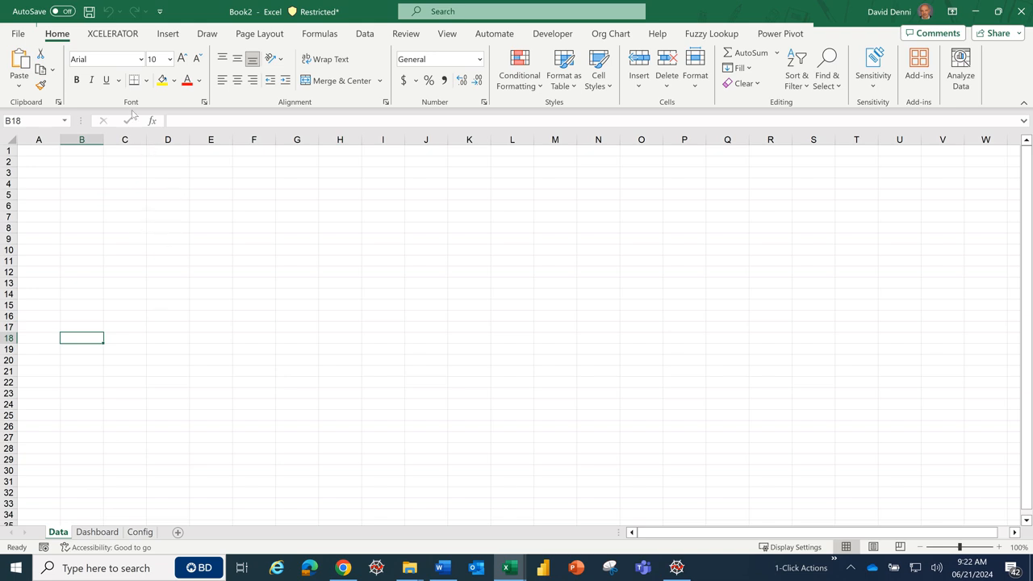
{"action": "left_click", "coordinate": [365, 36]}
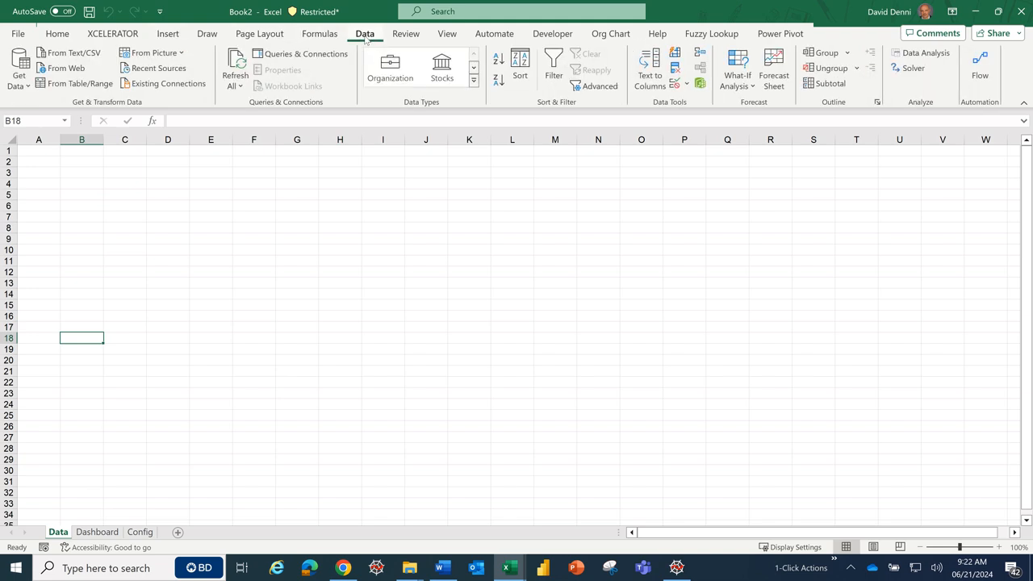
{"action": "left_click", "coordinate": [71, 72]}
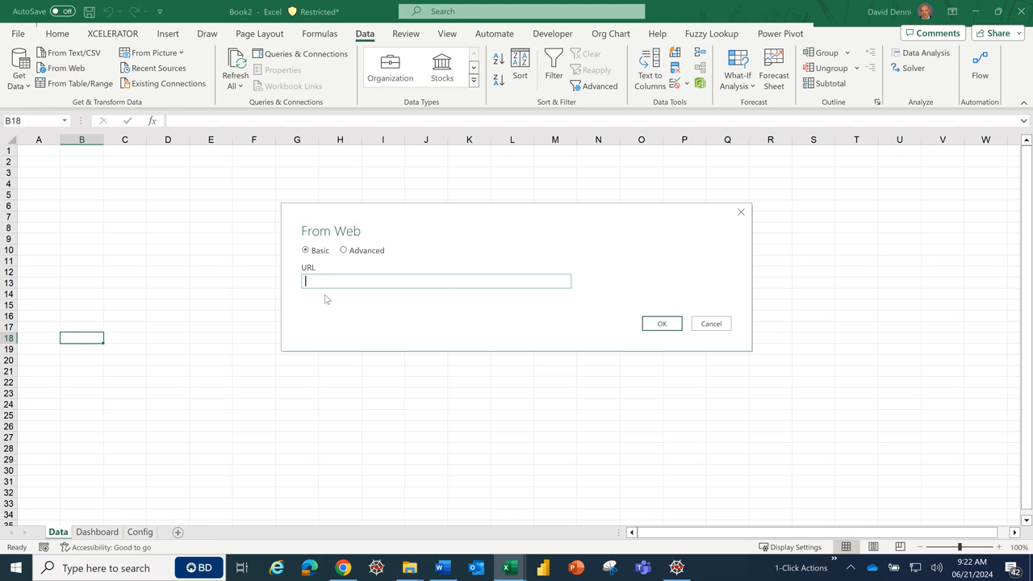
Step: Switch to Chrome and copy the full address of the Wikipedia list of countries by population (United Nations)
{"action": "left_click", "coordinate": [342, 568]}
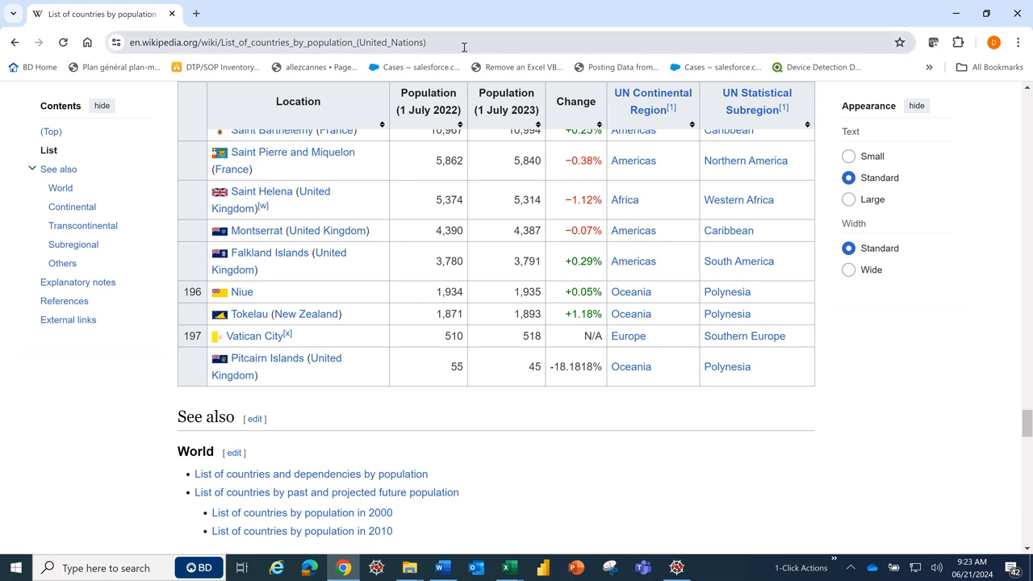
{"action": "left_click", "coordinate": [493, 45]}
{"action": "left_click", "coordinate": [493, 44]}
{"action": "left_click_drag", "start_coordinate": [514, 42], "coordinate": [64, 57]}
{"action": "key", "text": "ctrl+c"}
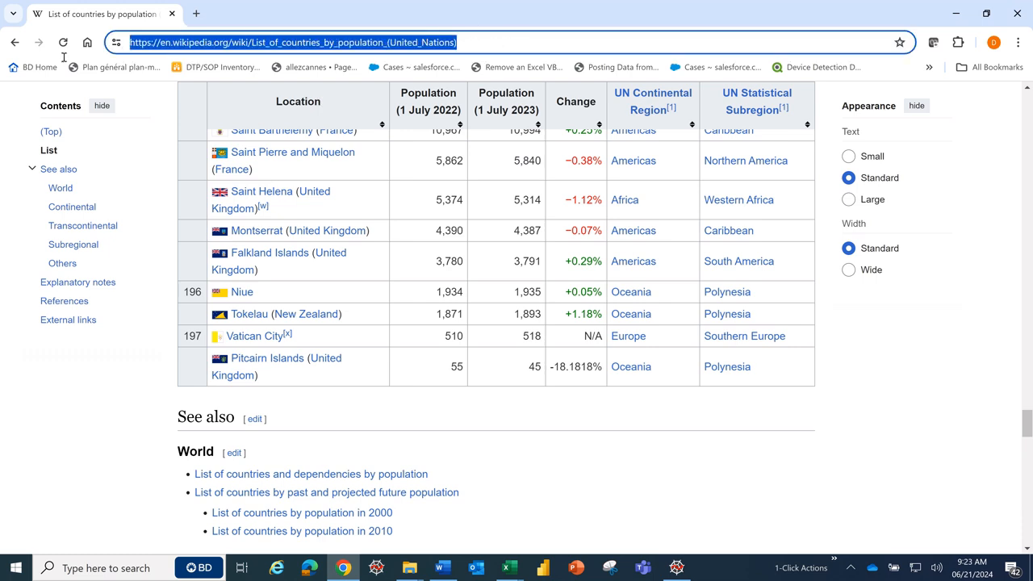
{"action": "left_click", "coordinate": [64, 59]}
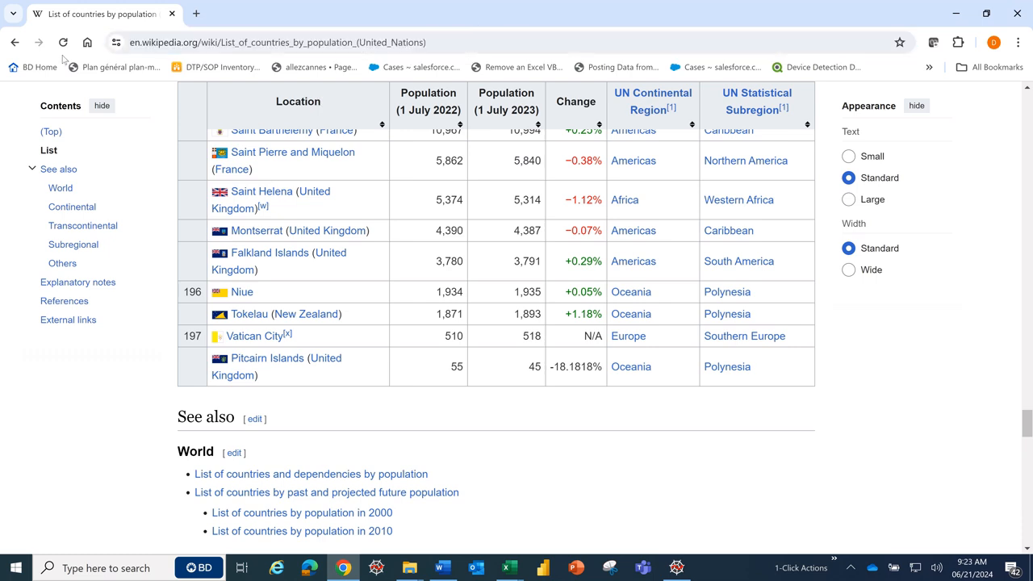
Step: Switch to Excel's Book2 workbook and connect the web import to the copied Wikipedia URL
{"action": "mouse_move", "coordinate": [512, 570]}
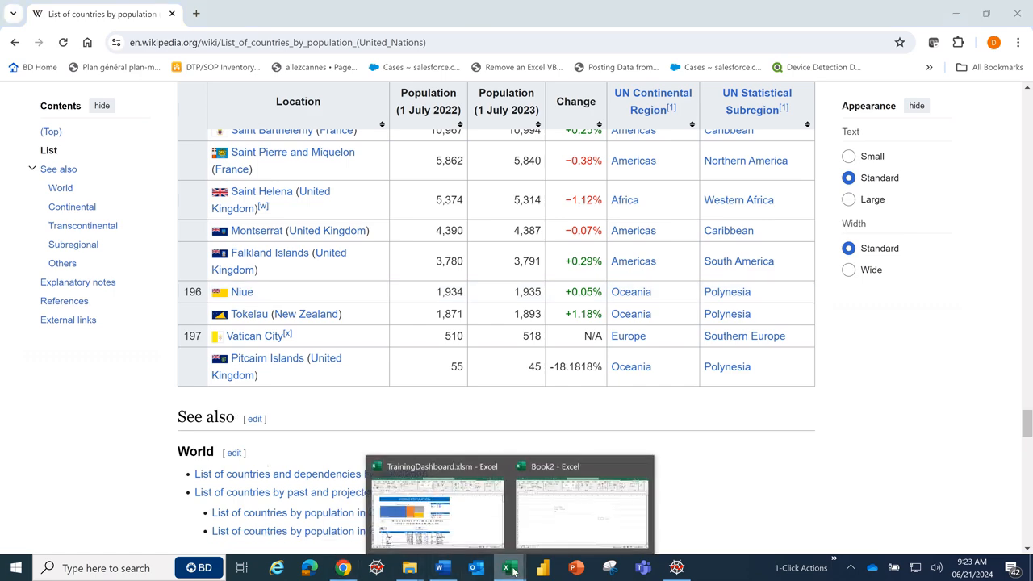
{"action": "left_click", "coordinate": [555, 516]}
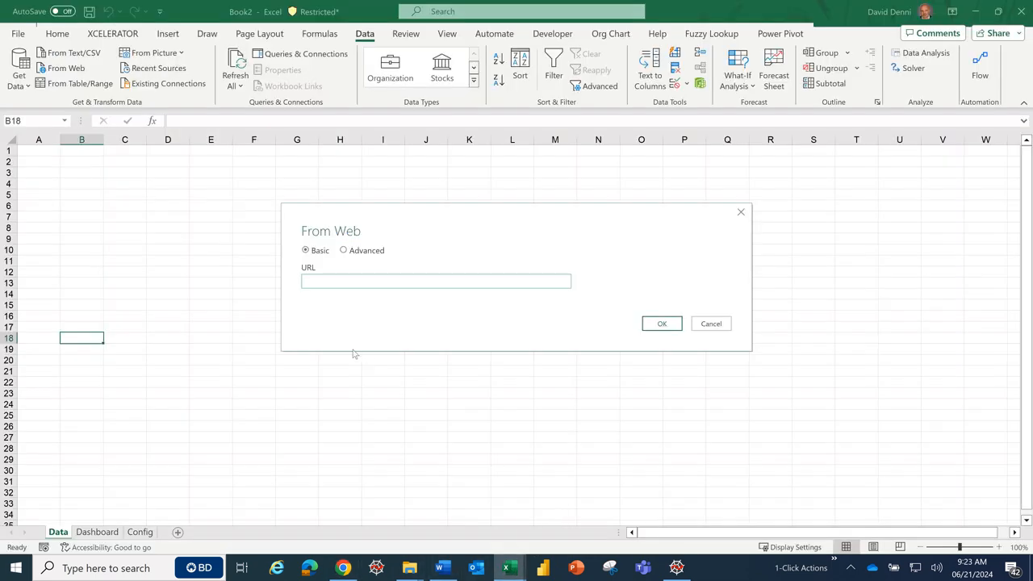
{"action": "left_click", "coordinate": [346, 282]}
{"action": "key", "text": "ctrl+v"}
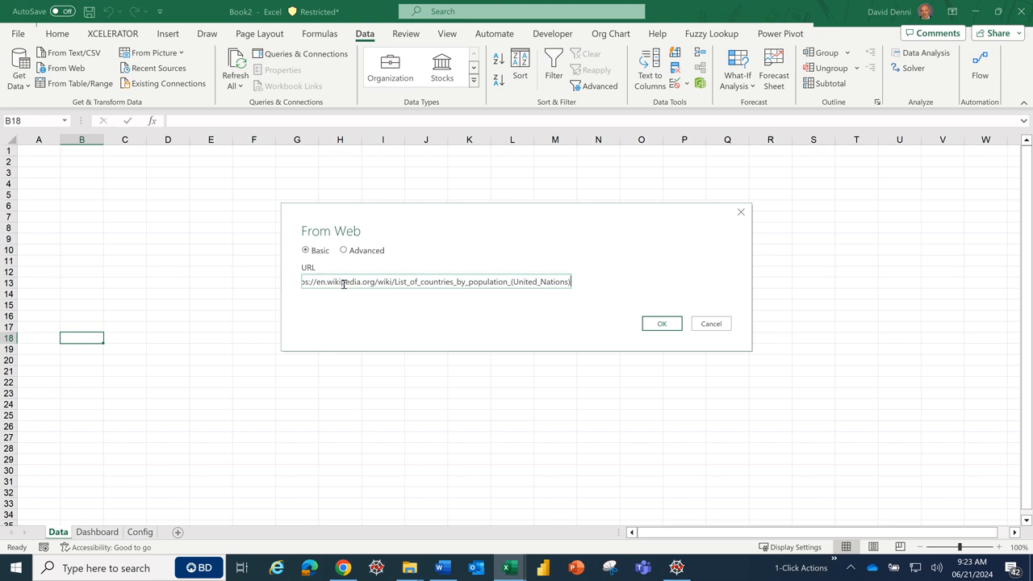
{"action": "left_click", "coordinate": [669, 326]}
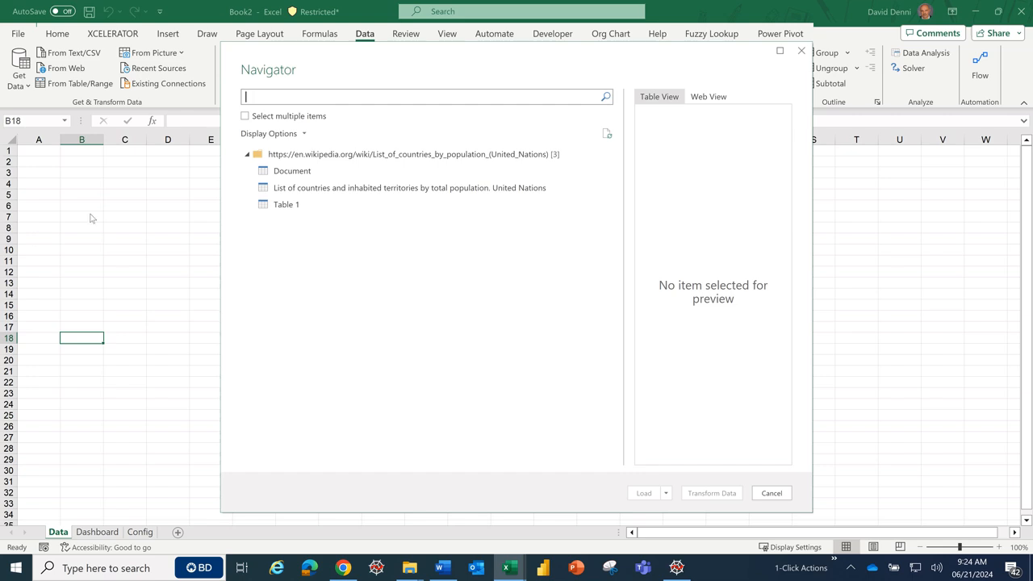
Step: Preview the web page's tables and open "List of countries and inhabited territories by total population. United Nations" for transformation in Power Query Editor
{"action": "left_click", "coordinate": [306, 172]}
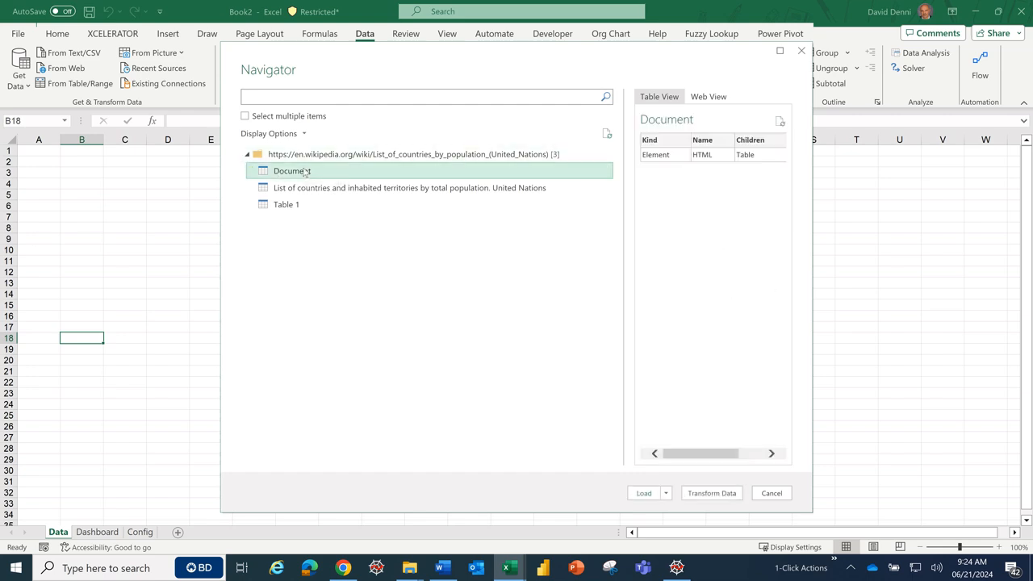
{"action": "left_click", "coordinate": [780, 52]}
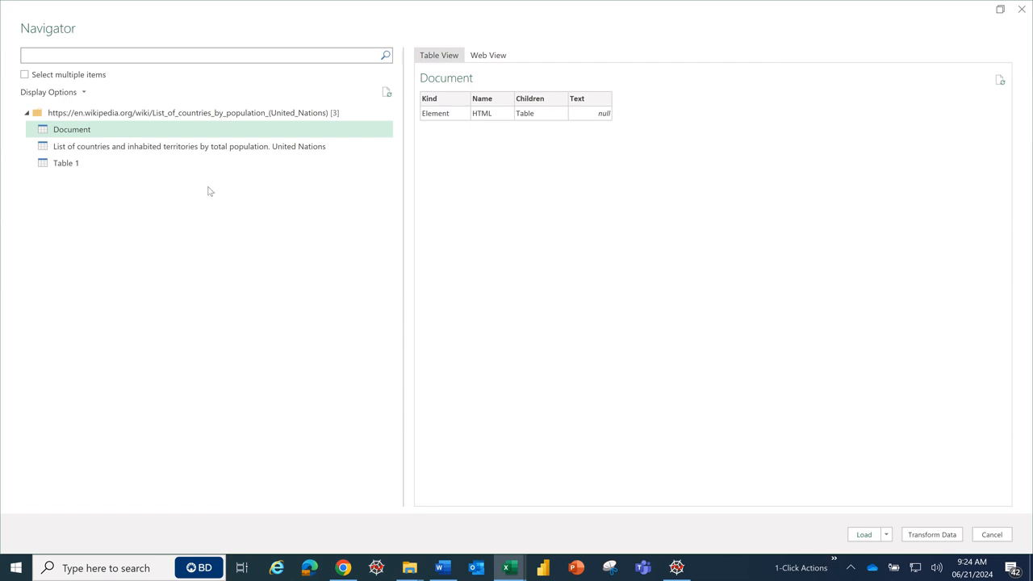
{"action": "left_click", "coordinate": [72, 166]}
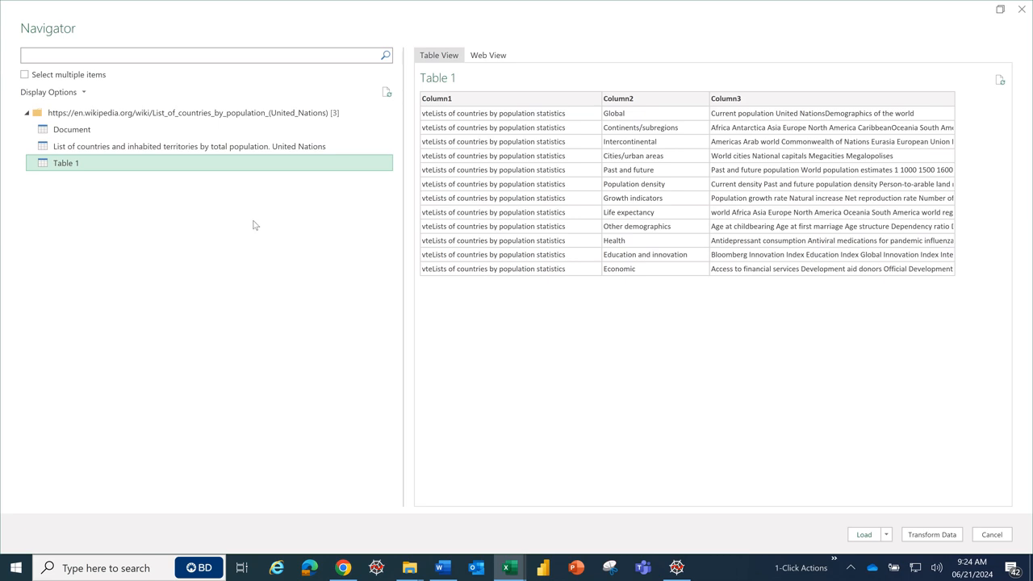
{"action": "left_click", "coordinate": [95, 149]}
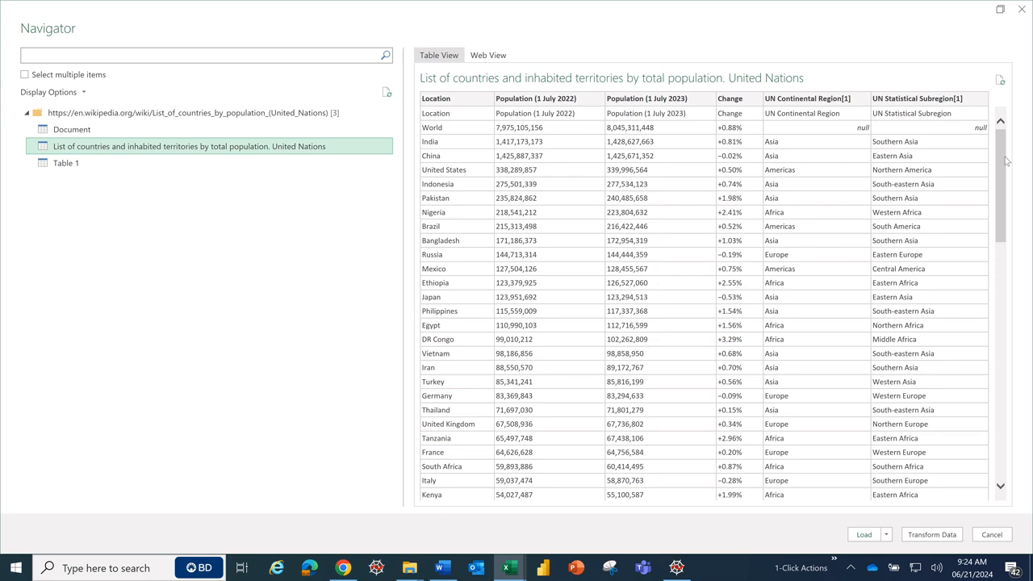
{"action": "left_click_drag", "start_coordinate": [1006, 165], "coordinate": [999, 133]}
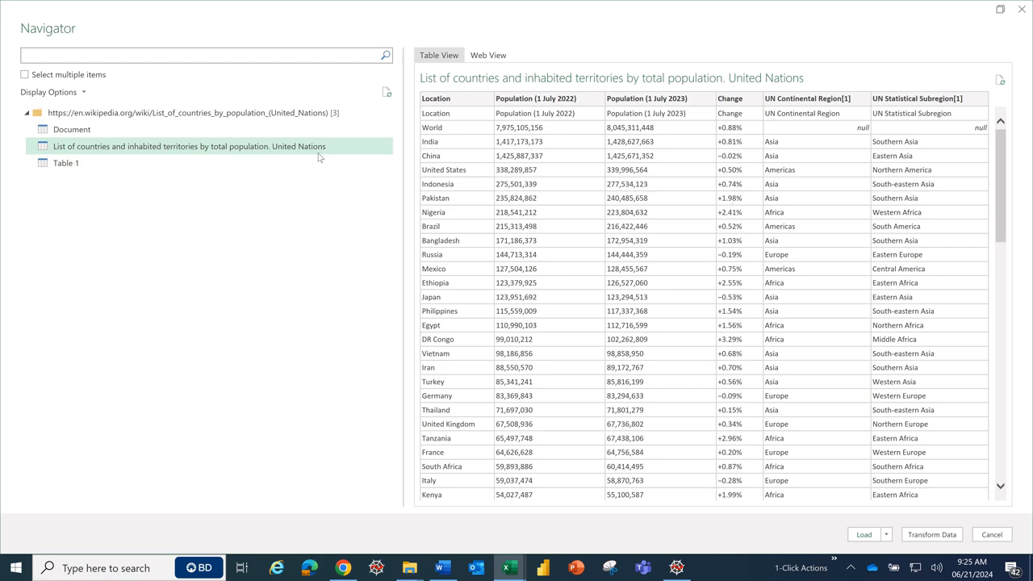
{"action": "left_click", "coordinate": [930, 537]}
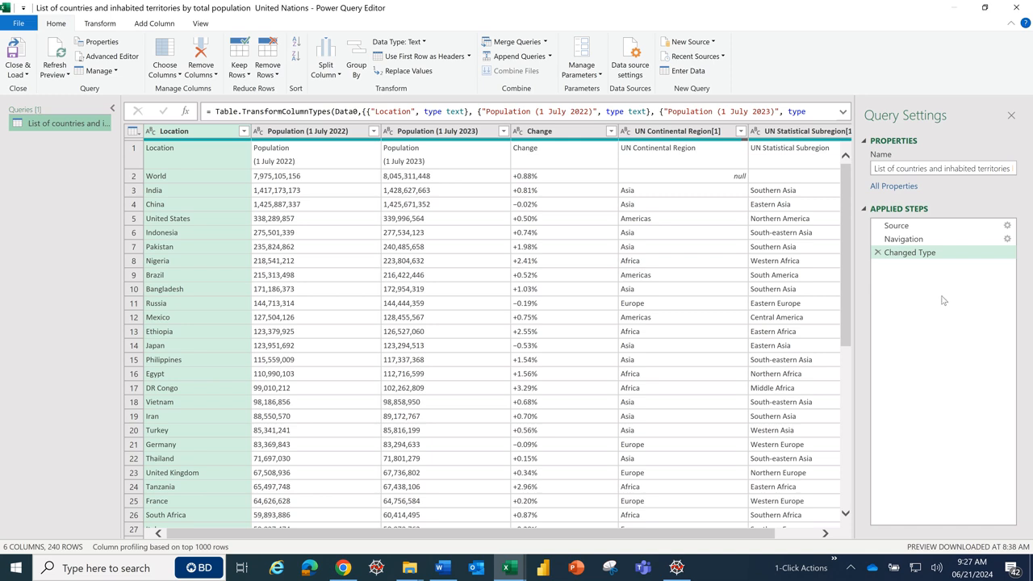
Step: Review the query's Source, Navigation and Changed Type steps, dismiss the Teams notification, and delete the Changed Type step
{"action": "left_click", "coordinate": [909, 227]}
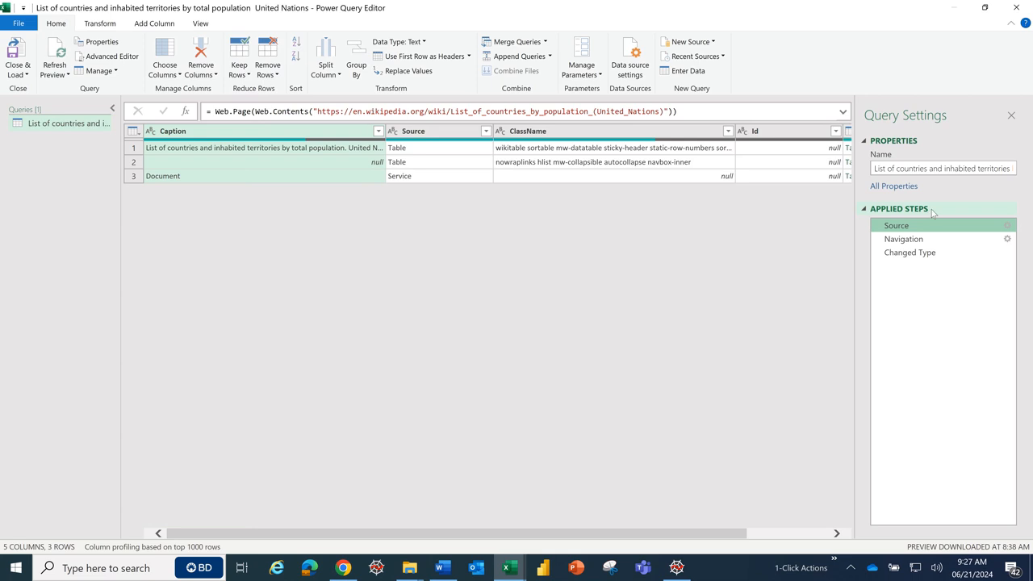
{"action": "left_click", "coordinate": [917, 240]}
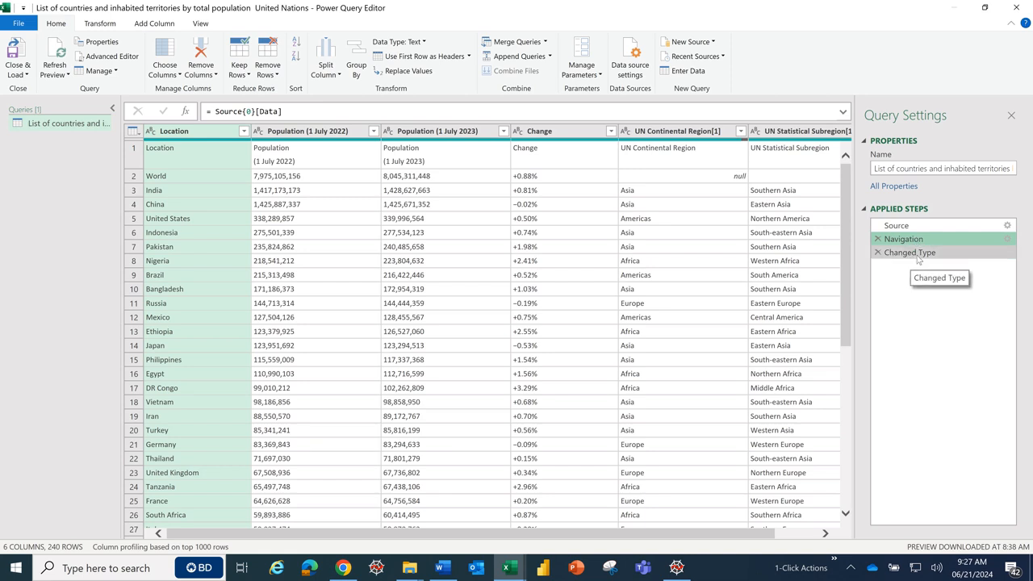
{"action": "left_click", "coordinate": [919, 254]}
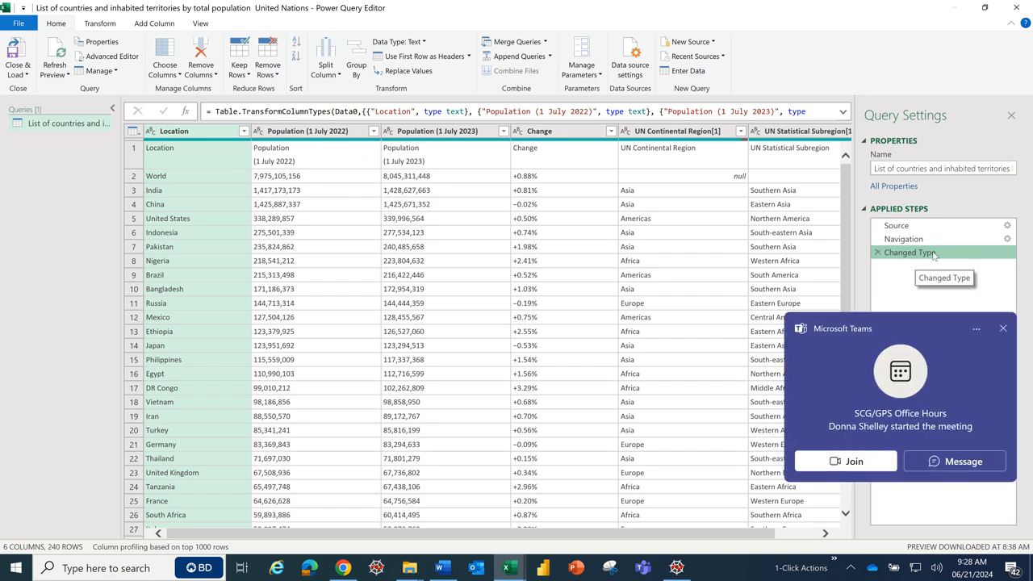
{"action": "left_click", "coordinate": [1012, 328]}
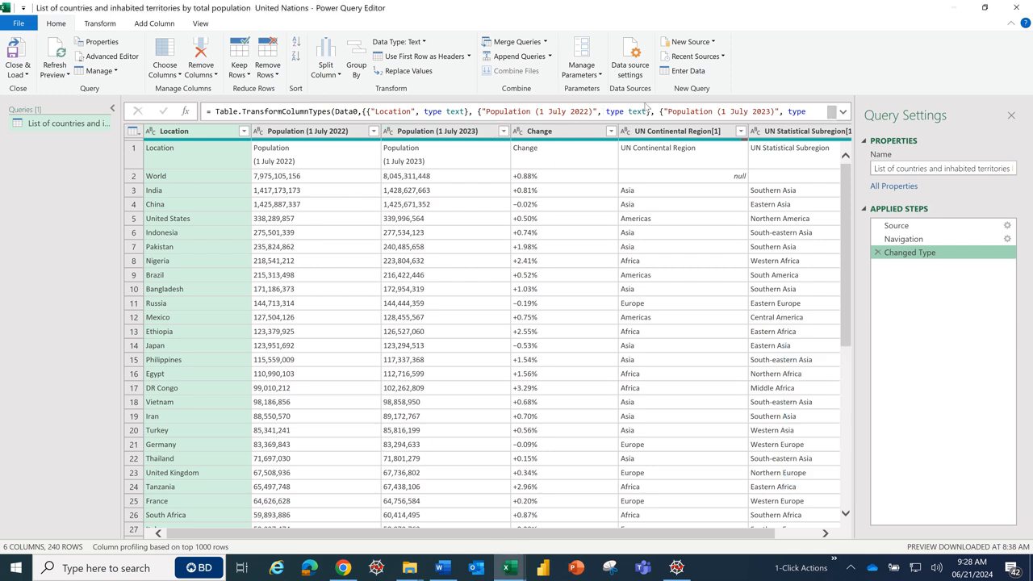
{"action": "left_click", "coordinate": [879, 255]}
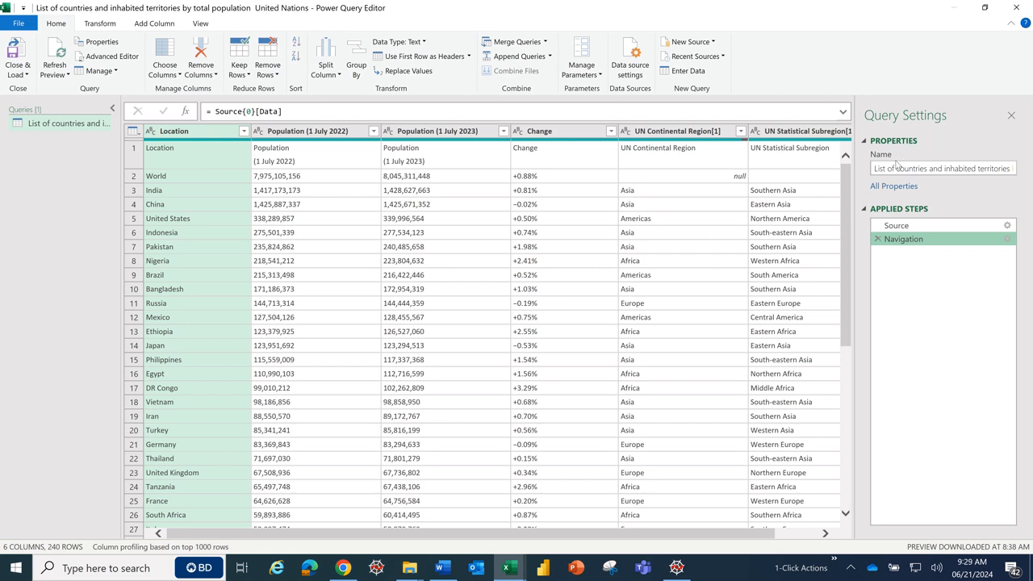
Step: Rename the query as MyData
{"action": "key", "text": "BackSpace"}
{"action": "key", "text": "BackSpace"}
{"action": "key", "text": "BackSpace"}
{"action": "key", "text": "BackSpace"}
{"action": "key", "text": "BackSpace"}
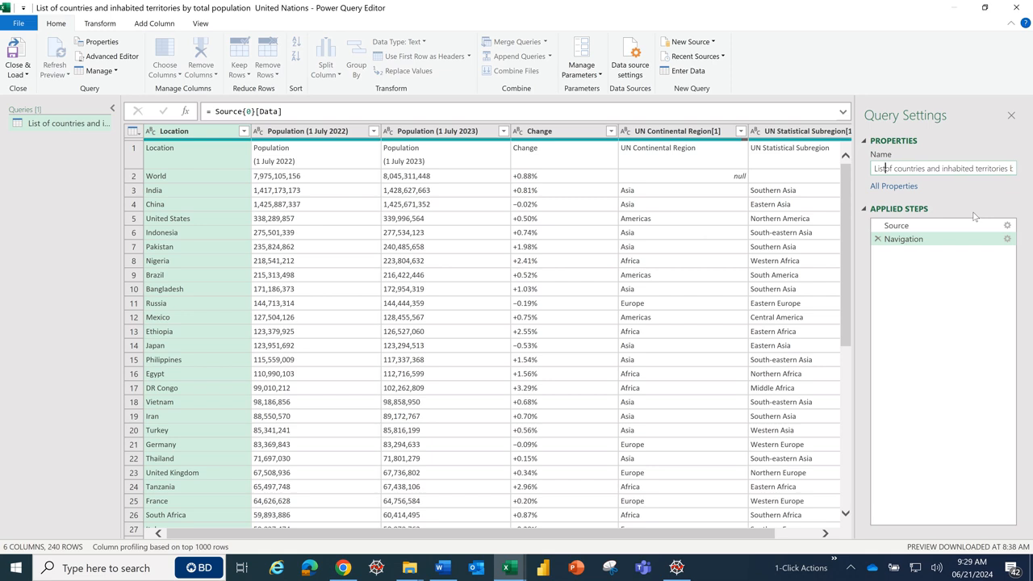
{"action": "key", "text": "Delete"}
{"action": "key", "text": "Delete"}
{"action": "key", "text": "Delete"}
{"action": "key", "text": "Delete"}
{"action": "key", "text": "Delete"}
{"action": "key", "text": "Delete"}
{"action": "key", "text": "Delete"}
{"action": "key", "text": "Delete"}
{"action": "key", "text": "Delete"}
{"action": "key", "text": "Delete"}
{"action": "key", "text": "Delete"}
{"action": "key", "text": "Delete"}
{"action": "key", "text": "Delete"}
{"action": "key", "text": "Delete"}
{"action": "key", "text": "Delete"}
{"action": "key", "text": "Delete"}
{"action": "key", "text": "Delete"}
{"action": "key", "text": "Delete"}
{"action": "key", "text": "Delete"}
{"action": "key", "text": "Delete"}
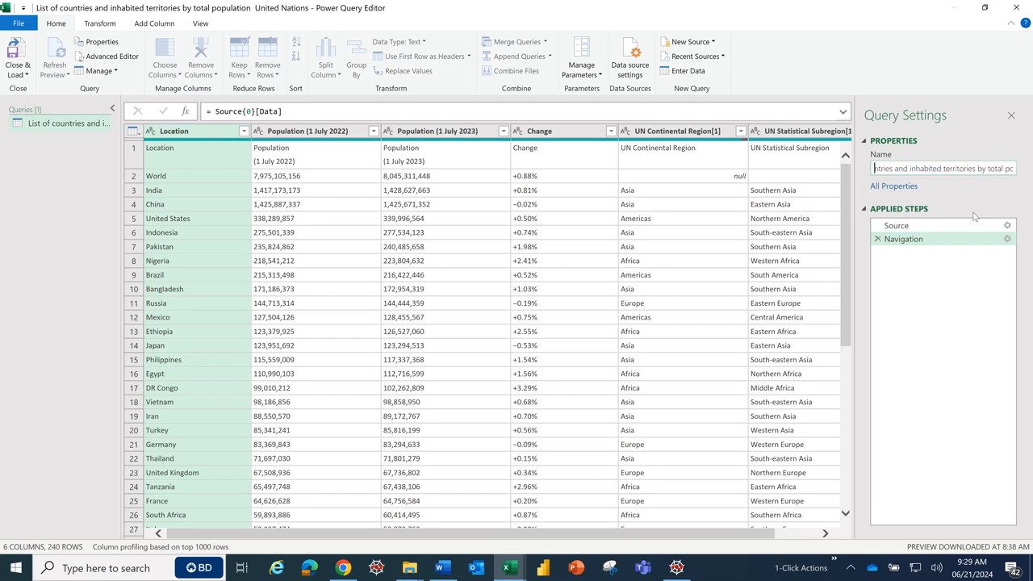
{"action": "key", "text": "Delete"}
{"action": "key", "text": "Delete"}
{"action": "key", "text": "Delete"}
{"action": "key", "text": "Delete"}
{"action": "key", "text": "Delete"}
{"action": "key", "text": "Delete"}
{"action": "key", "text": "Delete"}
{"action": "key", "text": "Delete"}
{"action": "key", "text": "Delete"}
{"action": "key", "text": "Delete"}
{"action": "key", "text": "Delete"}
{"action": "key", "text": "Delete"}
{"action": "key", "text": "Delete"}
{"action": "key", "text": "Delete"}
{"action": "key", "text": "Delete"}
{"action": "key", "text": "Delete"}
{"action": "key", "text": "Delete"}
{"action": "key", "text": "Delete"}
{"action": "key", "text": "Delete"}
{"action": "key", "text": "Delete"}
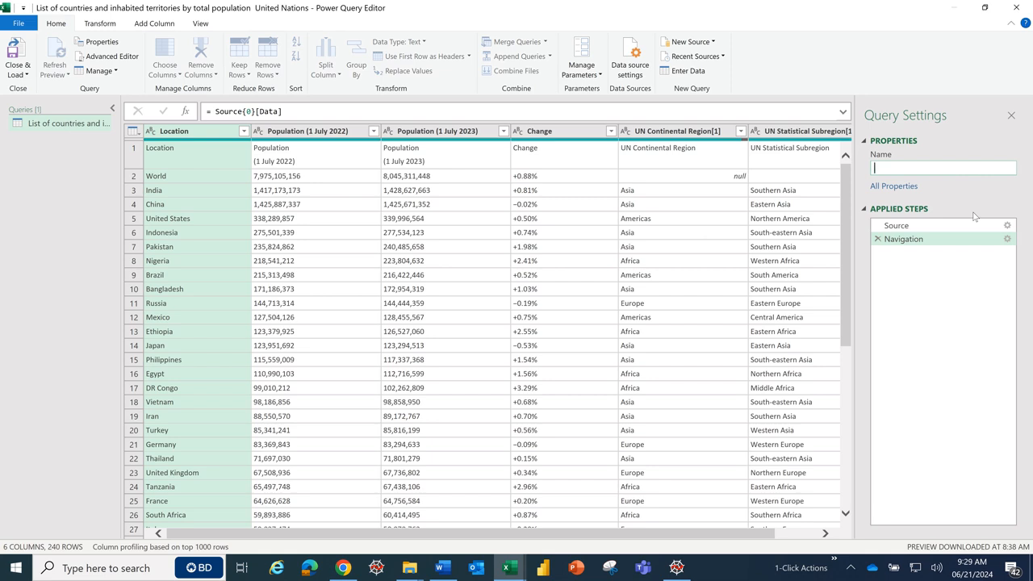
{"action": "type", "text": "MyData"}
{"action": "key", "text": "Return"}
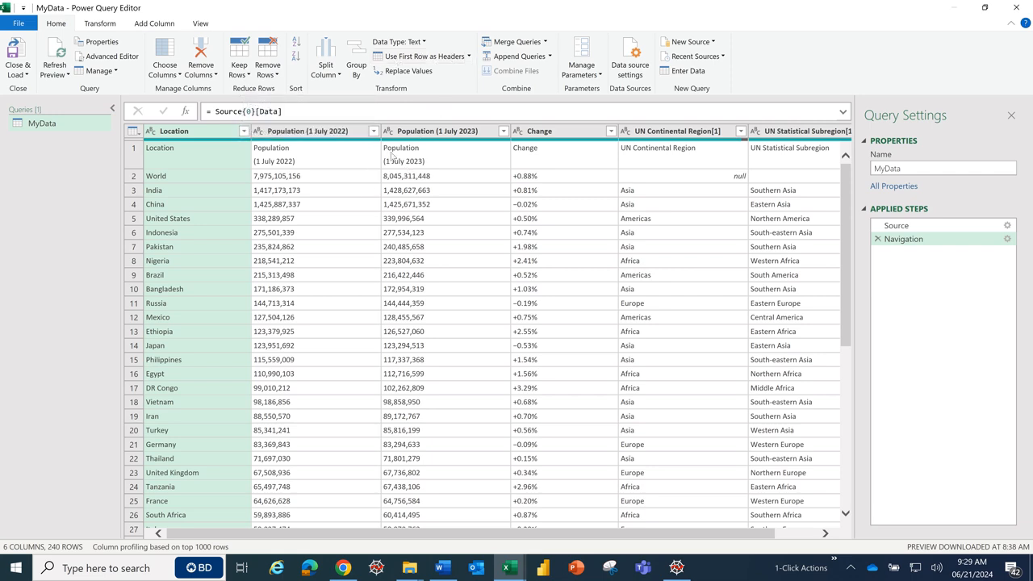
Step: Promote the first row to column headers and compare the data at the Promoted Headers and Changed Type steps
{"action": "left_click", "coordinate": [442, 58]}
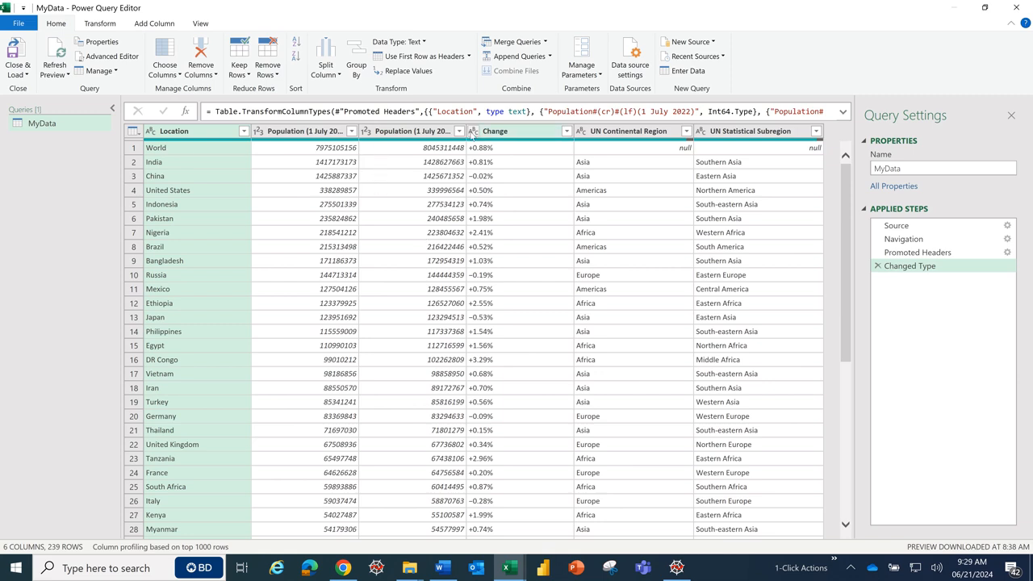
{"action": "left_click", "coordinate": [932, 255]}
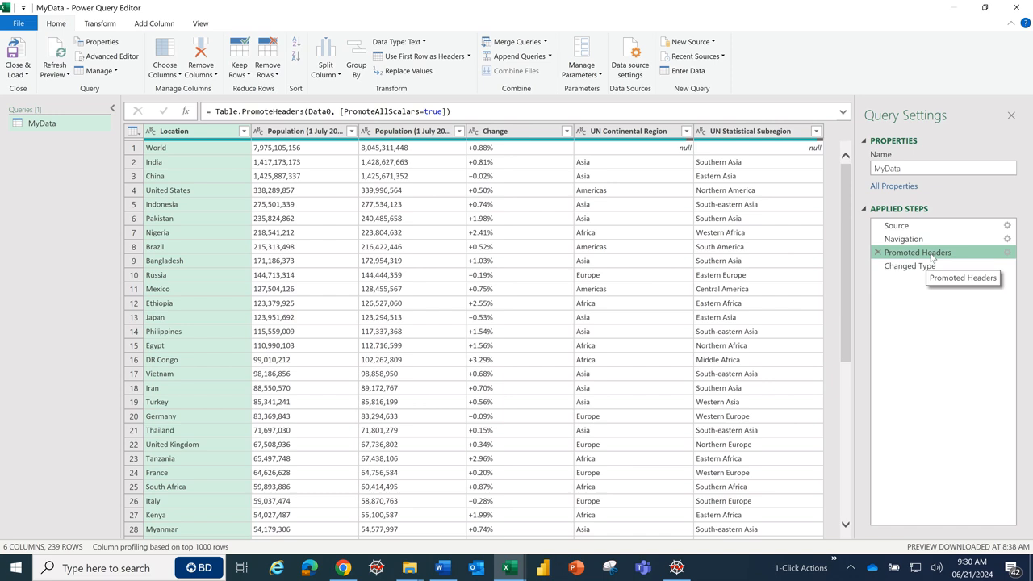
{"action": "left_click", "coordinate": [924, 267]}
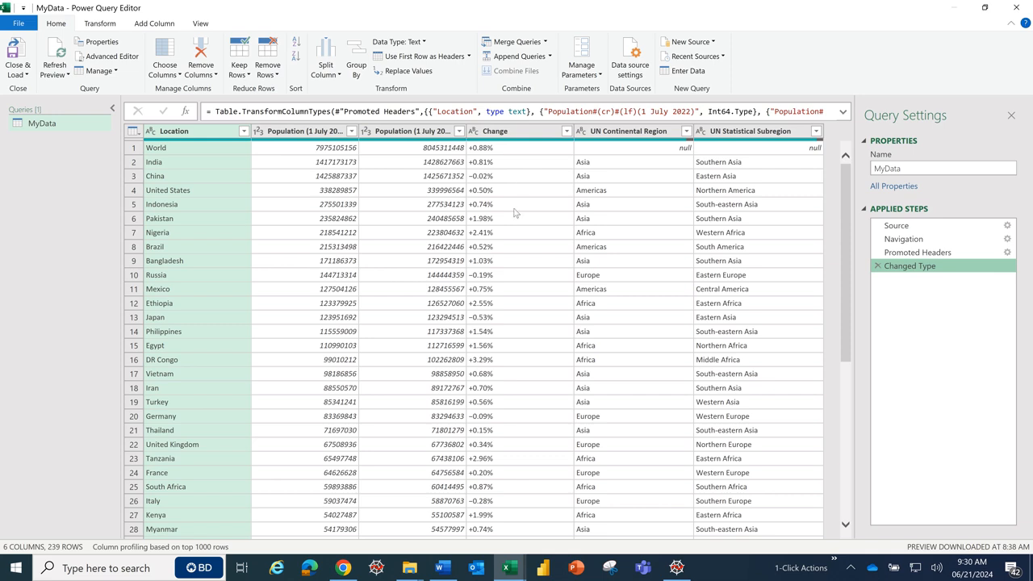
Step: Remove the Change column from the MyData query
{"action": "left_click", "coordinate": [509, 133]}
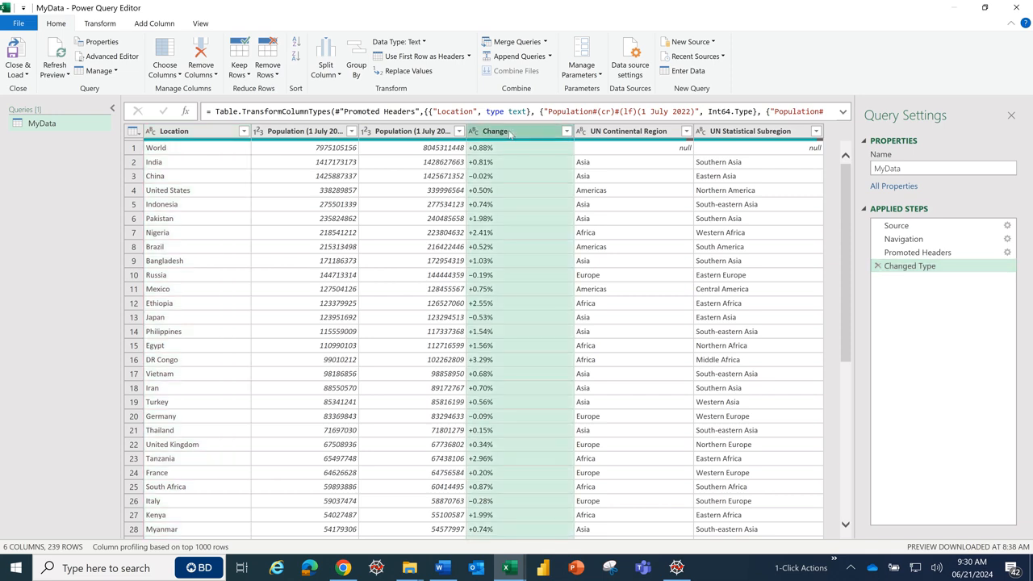
{"action": "right_click", "coordinate": [509, 134]}
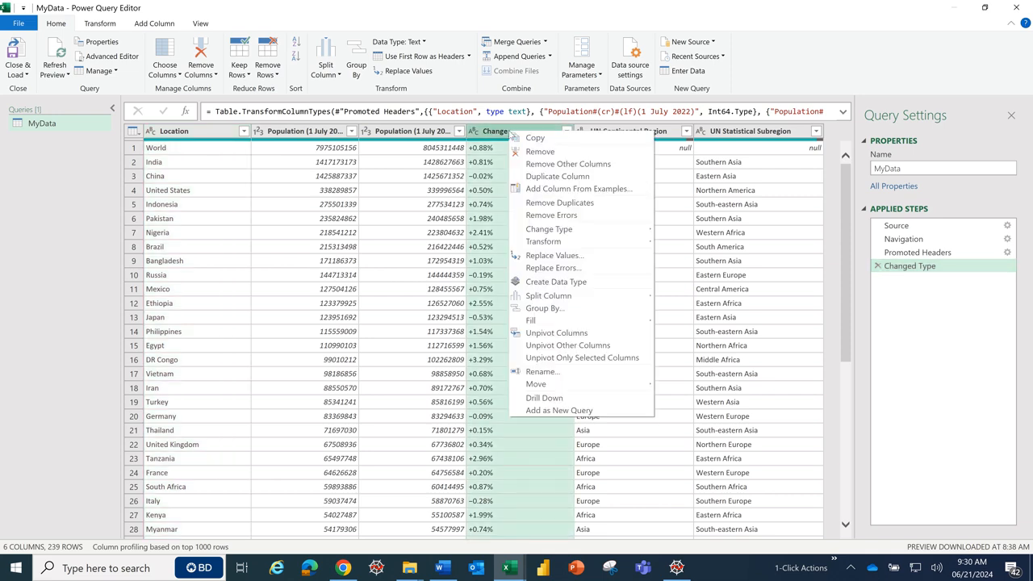
{"action": "left_click", "coordinate": [553, 152]}
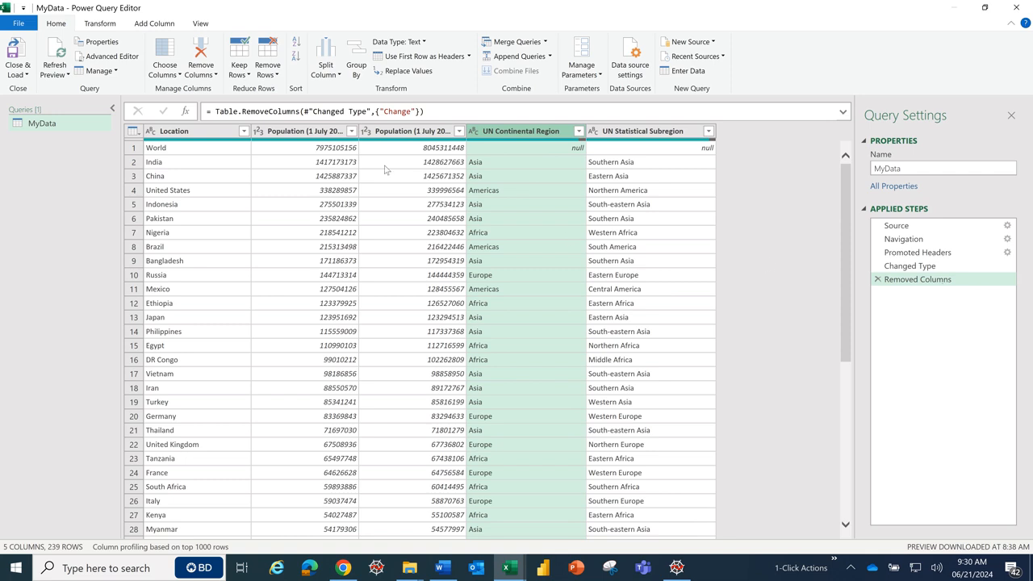
Step: Filter the Location column to exclude the World row
{"action": "left_click", "coordinate": [218, 133]}
{"action": "left_click", "coordinate": [243, 133]}
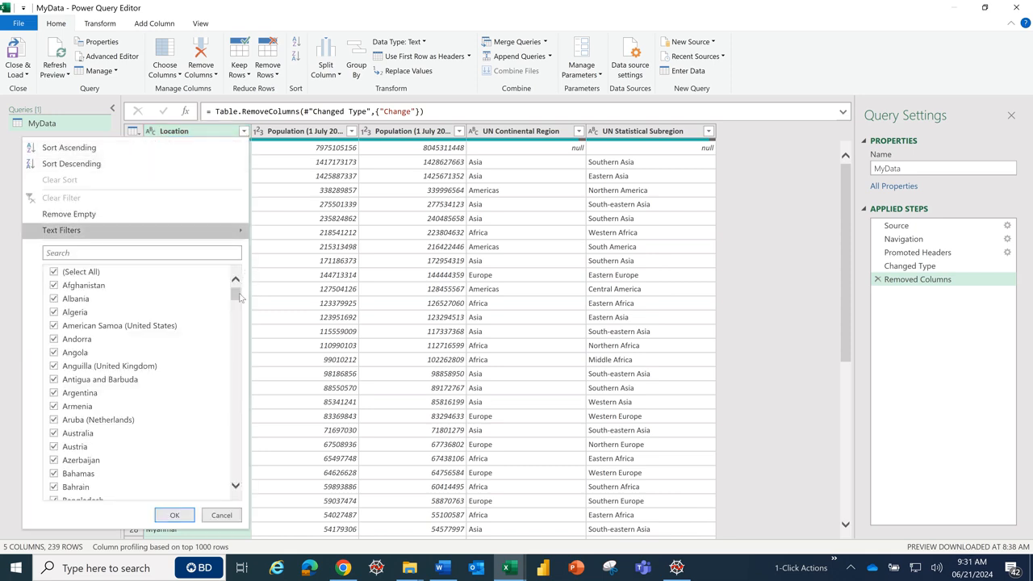
{"action": "left_click_drag", "start_coordinate": [236, 297], "coordinate": [236, 489]}
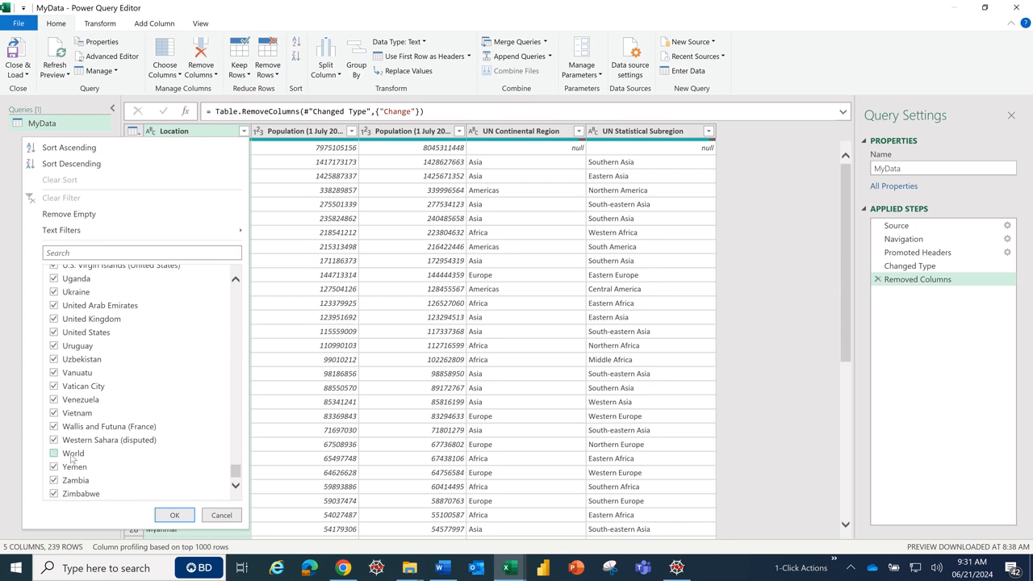
{"action": "left_click", "coordinate": [175, 516]}
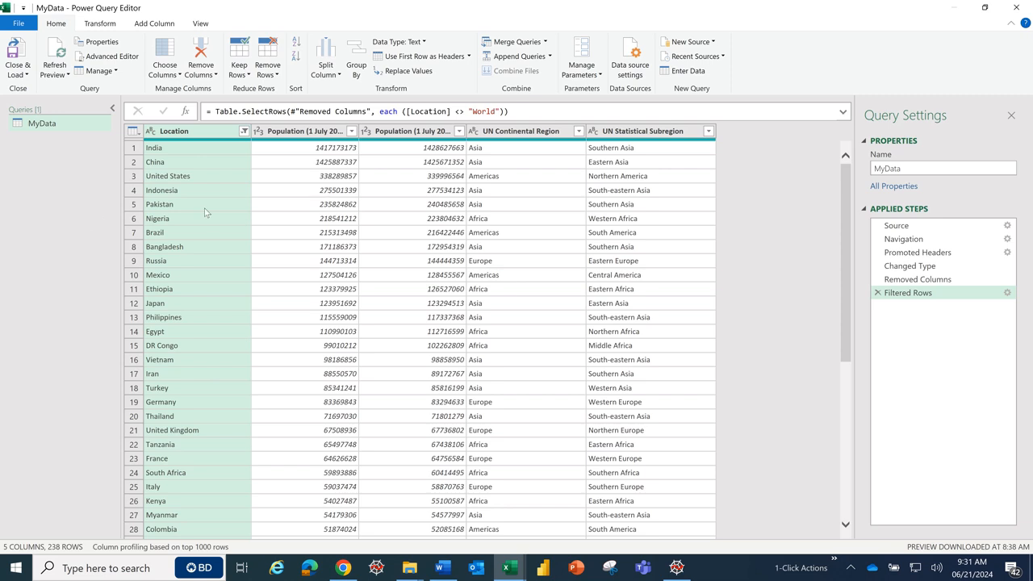
Step: Rename the Location column as Country
{"action": "right_click", "coordinate": [194, 135]}
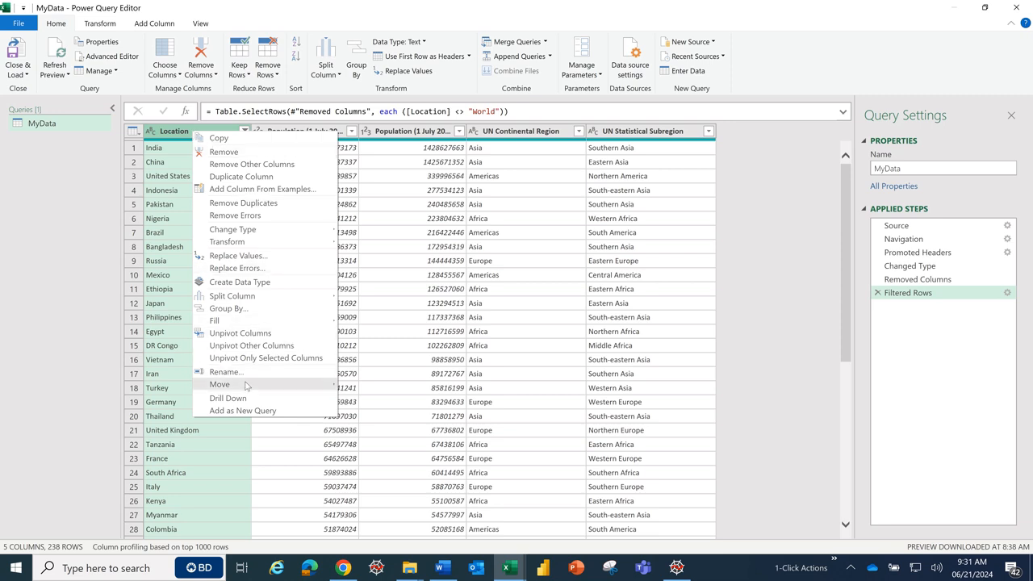
{"action": "left_click", "coordinate": [329, 372]}
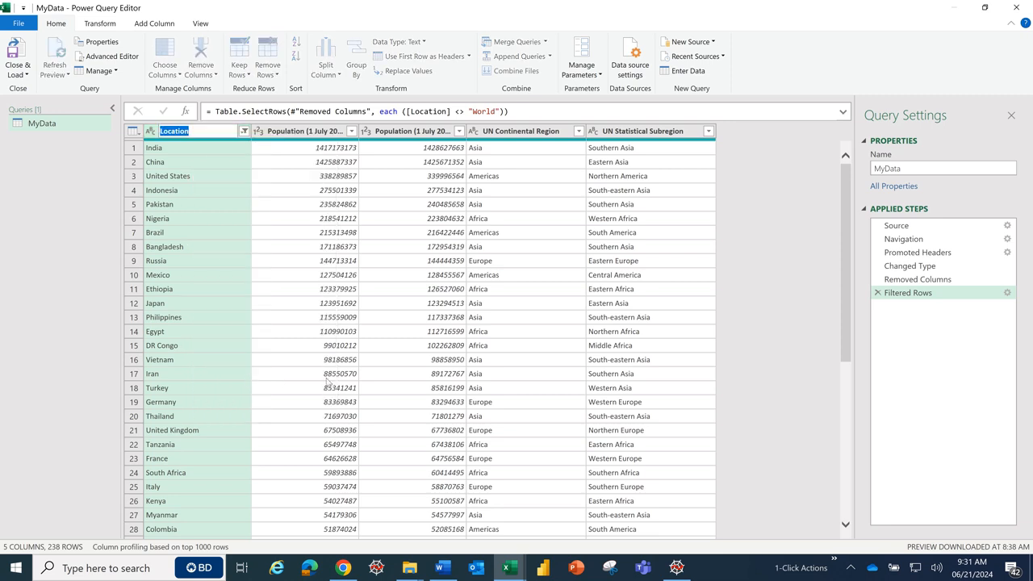
{"action": "type", "text": "Country"}
{"action": "key", "text": "Return"}
Step: Rename the Population (1 July 2022) column as Population 2022
{"action": "left_click", "coordinate": [304, 132]}
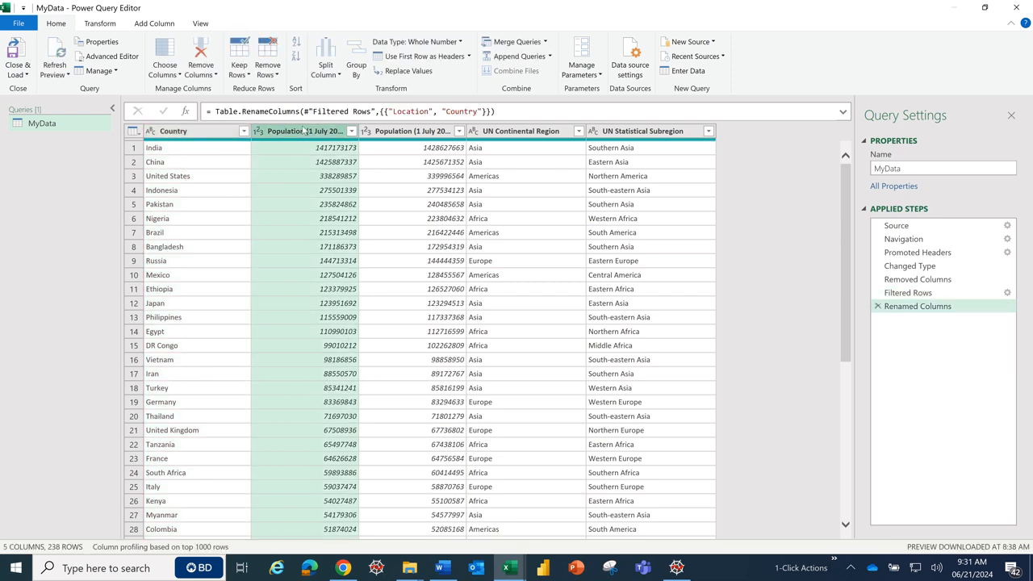
{"action": "right_click", "coordinate": [305, 131]}
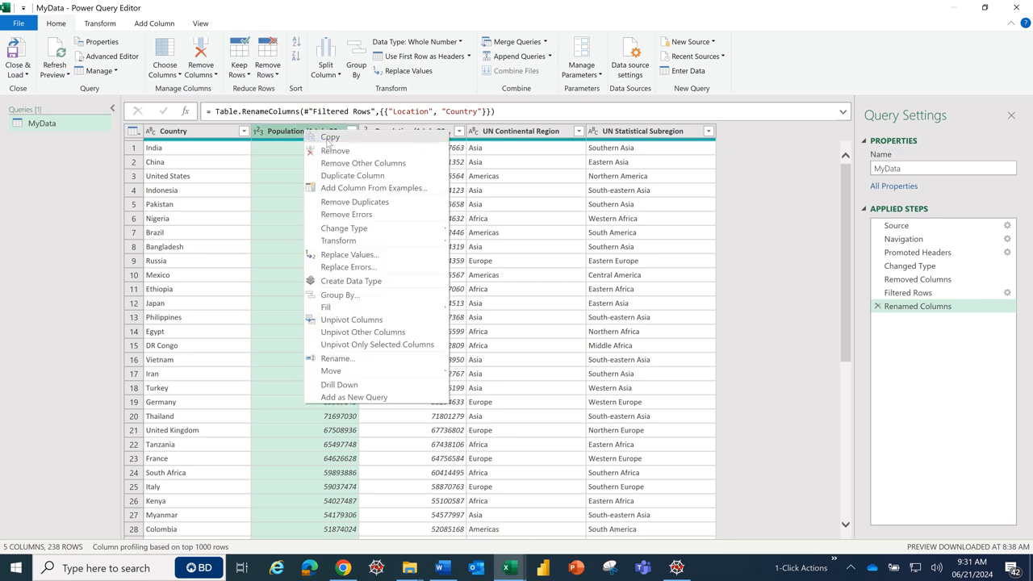
{"action": "left_click", "coordinate": [365, 360]}
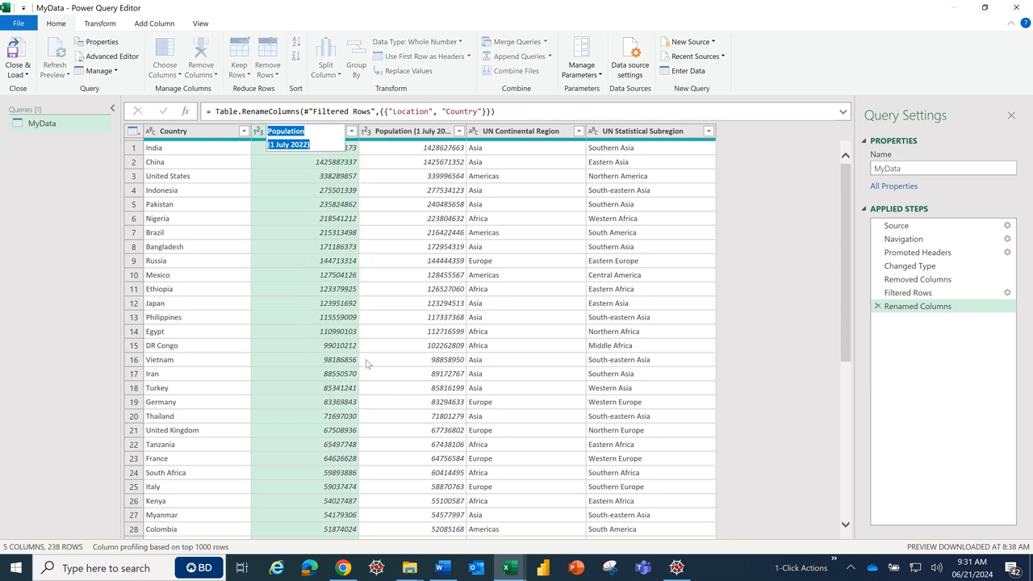
{"action": "key", "text": "End"}
{"action": "key", "text": "BackSpace"}
{"action": "key", "text": "BackSpace"}
{"action": "key", "text": "BackSpace"}
{"action": "key", "text": "BackSpace"}
{"action": "key", "text": "BackSpace"}
{"action": "key", "text": "BackSpace"}
{"action": "key", "text": "BackSpace"}
{"action": "key", "text": "BackSpace"}
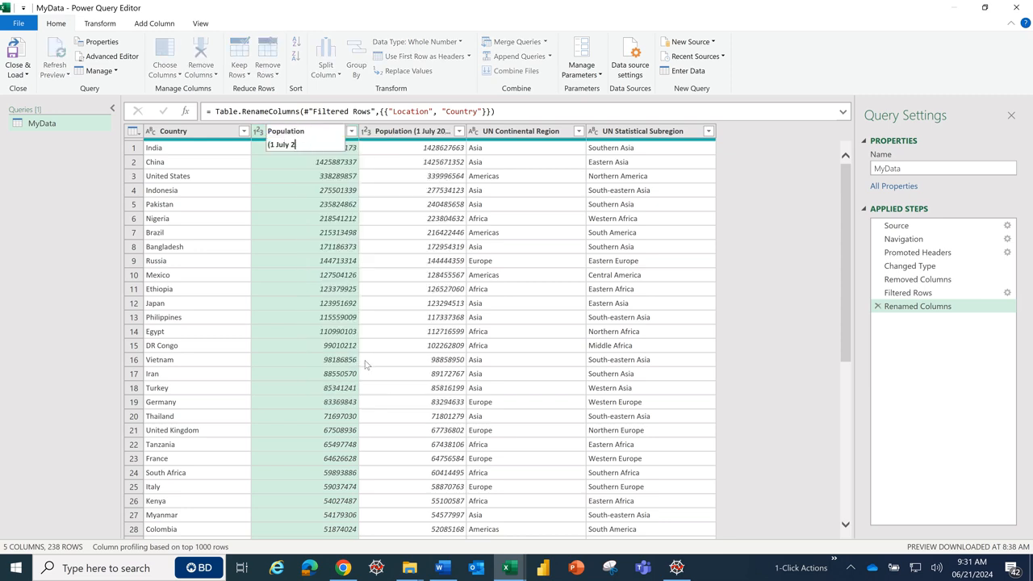
{"action": "key", "text": "BackSpace"}
{"action": "key", "text": "BackSpace"}
{"action": "key", "text": "BackSpace"}
{"action": "key", "text": "BackSpace"}
{"action": "key", "text": "BackSpace"}
{"action": "key", "text": "BackSpace"}
{"action": "type", "text": "2022"}
{"action": "key", "text": "Return"}
Step: Rename the Population (1 July 2023) column as Population 2023
{"action": "left_click", "coordinate": [409, 134]}
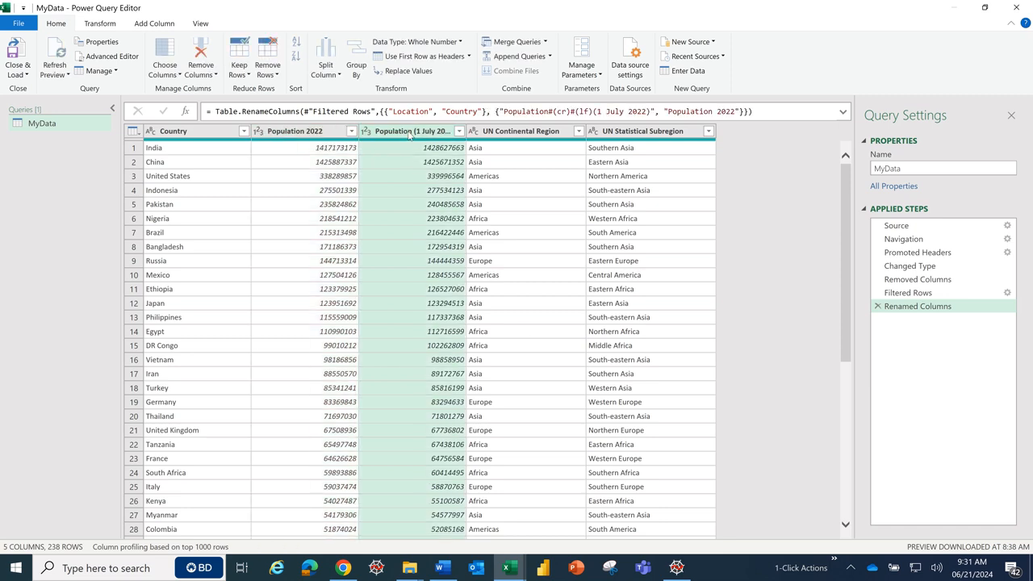
{"action": "right_click", "coordinate": [409, 135]}
{"action": "left_click", "coordinate": [461, 362]}
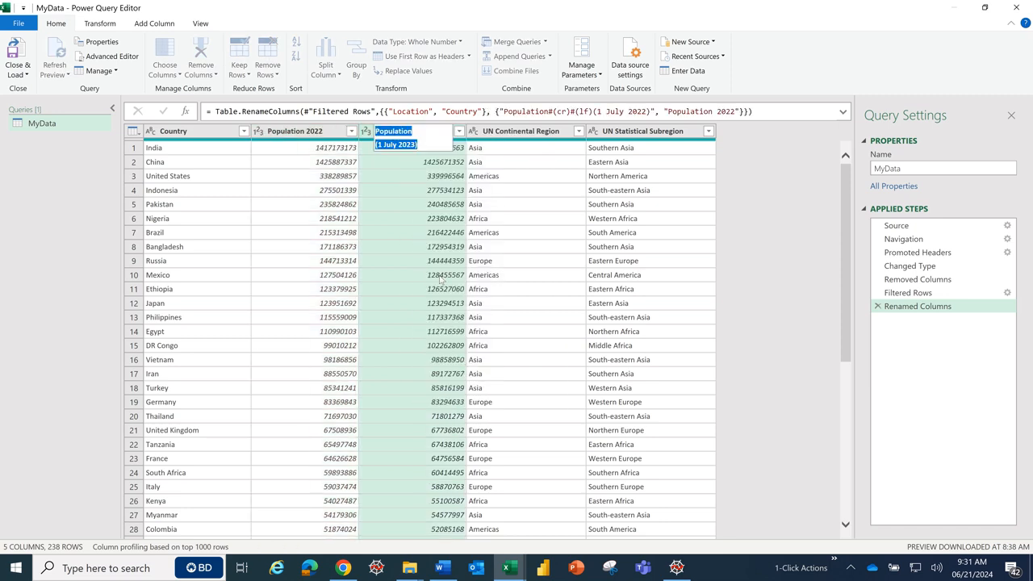
{"action": "key", "text": "End"}
{"action": "key", "text": "BackSpace"}
{"action": "key", "text": "BackSpace"}
{"action": "key", "text": "BackSpace"}
{"action": "key", "text": "BackSpace"}
{"action": "key", "text": "BackSpace"}
{"action": "key", "text": "BackSpace"}
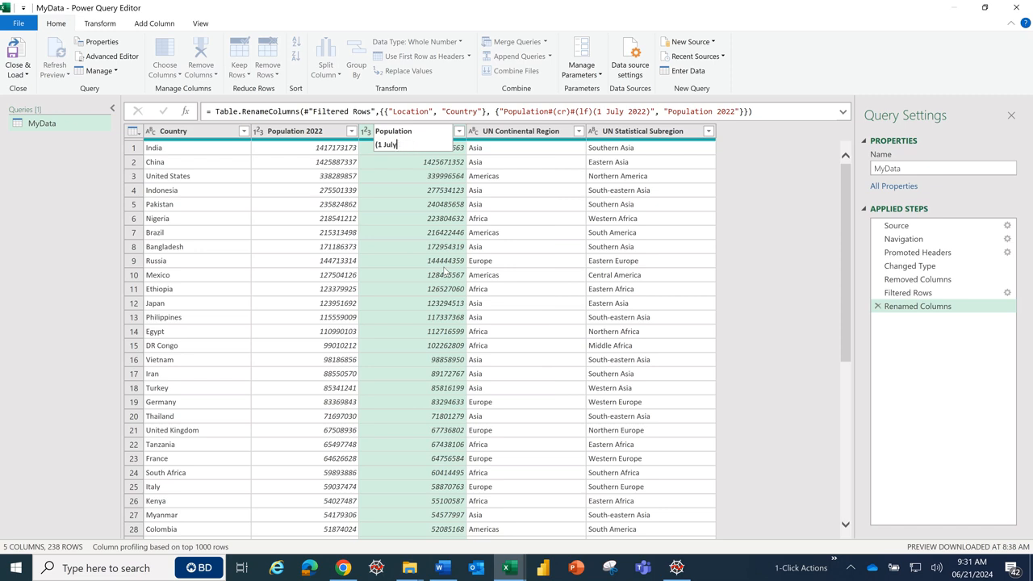
{"action": "key", "text": "BackSpace"}
{"action": "key", "text": "BackSpace"}
{"action": "key", "text": "BackSpace"}
{"action": "key", "text": "BackSpace"}
{"action": "key", "text": "BackSpace"}
{"action": "key", "text": "BackSpace"}
{"action": "key", "text": "BackSpace"}
{"action": "key", "text": "BackSpace"}
{"action": "type", "text": "2023"}
{"action": "key", "text": "Return"}
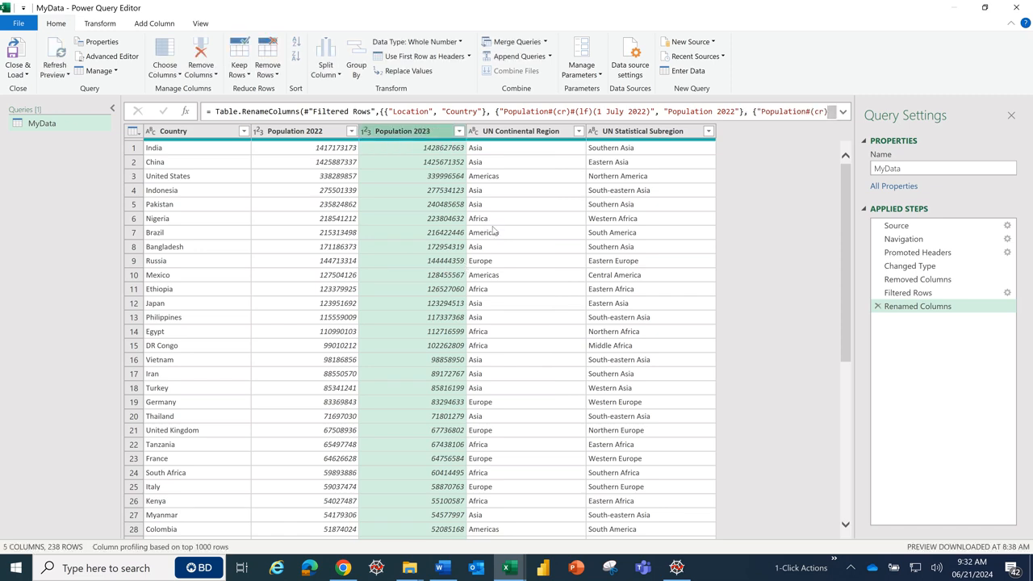
Step: Shorten the UN Continental Region column name to Region
{"action": "left_click", "coordinate": [525, 134]}
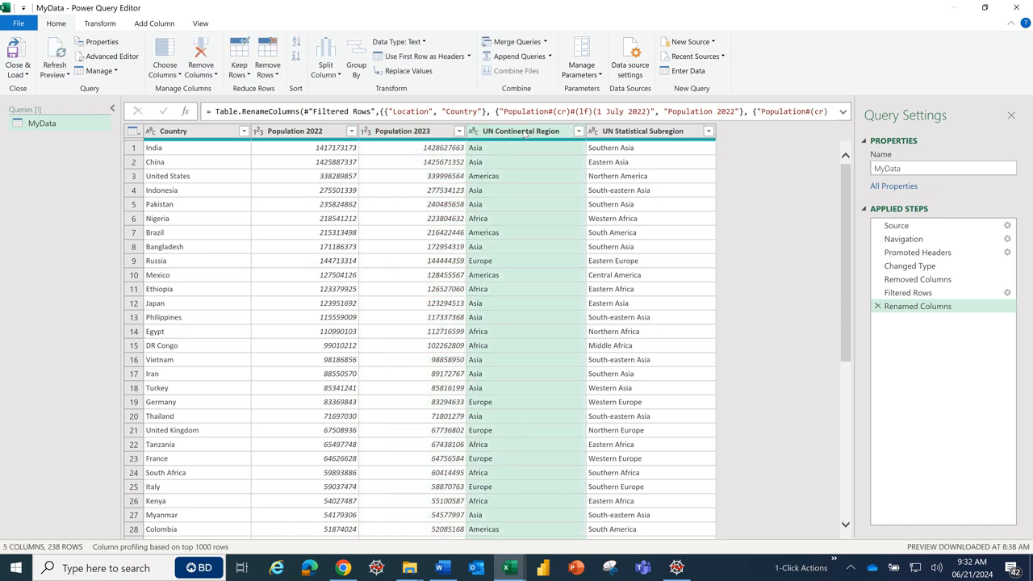
{"action": "right_click", "coordinate": [524, 134]}
{"action": "left_click", "coordinate": [576, 371]}
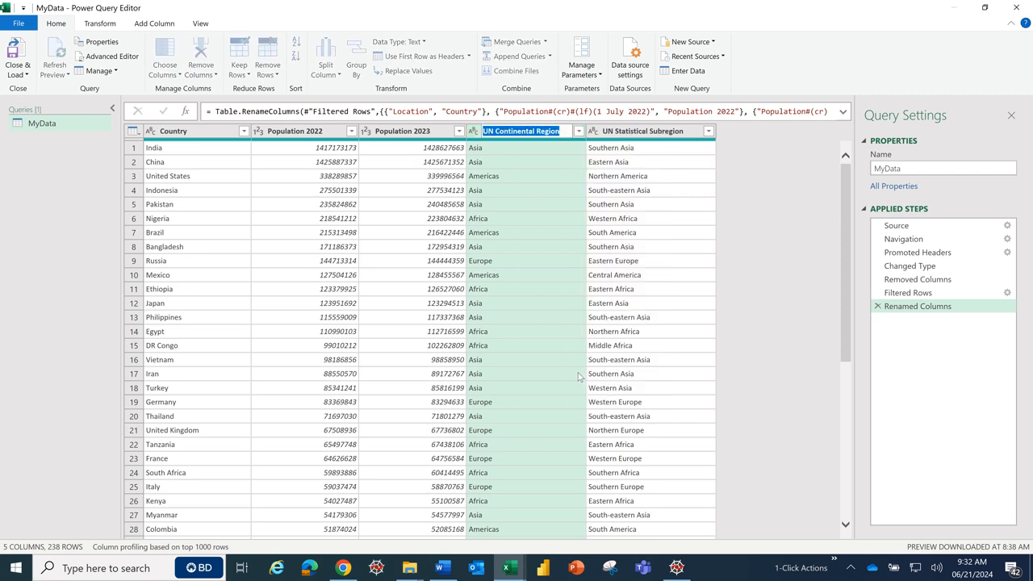
{"action": "key", "text": "End"}
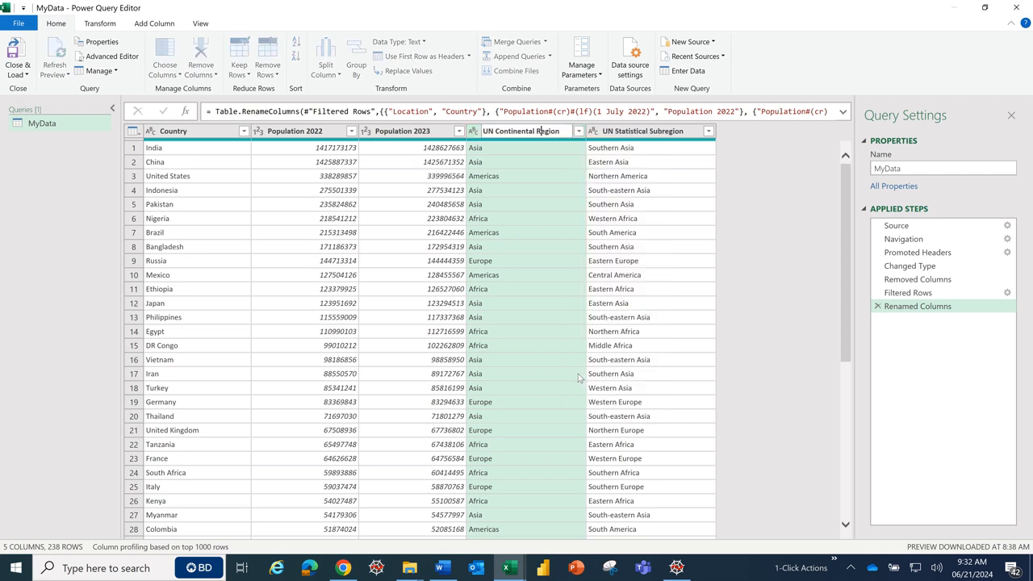
{"action": "key", "text": "BackSpace"}
{"action": "key", "text": "BackSpace"}
{"action": "key", "text": "BackSpace"}
{"action": "key", "text": "BackSpace"}
{"action": "key", "text": "BackSpace"}
{"action": "key", "text": "BackSpace"}
{"action": "key", "text": "BackSpace"}
{"action": "key", "text": "BackSpace"}
{"action": "key", "text": "BackSpace"}
{"action": "key", "text": "BackSpace"}
{"action": "key", "text": "BackSpace"}
{"action": "key", "text": "BackSpace"}
{"action": "key", "text": "BackSpace"}
{"action": "key", "text": "BackSpace"}
{"action": "key", "text": "BackSpace"}
{"action": "key", "text": "Return"}
Step: Rename the UN Statistical Subregion column as SubRegion, with a capital R
{"action": "left_click", "coordinate": [627, 136]}
{"action": "right_click", "coordinate": [627, 136]}
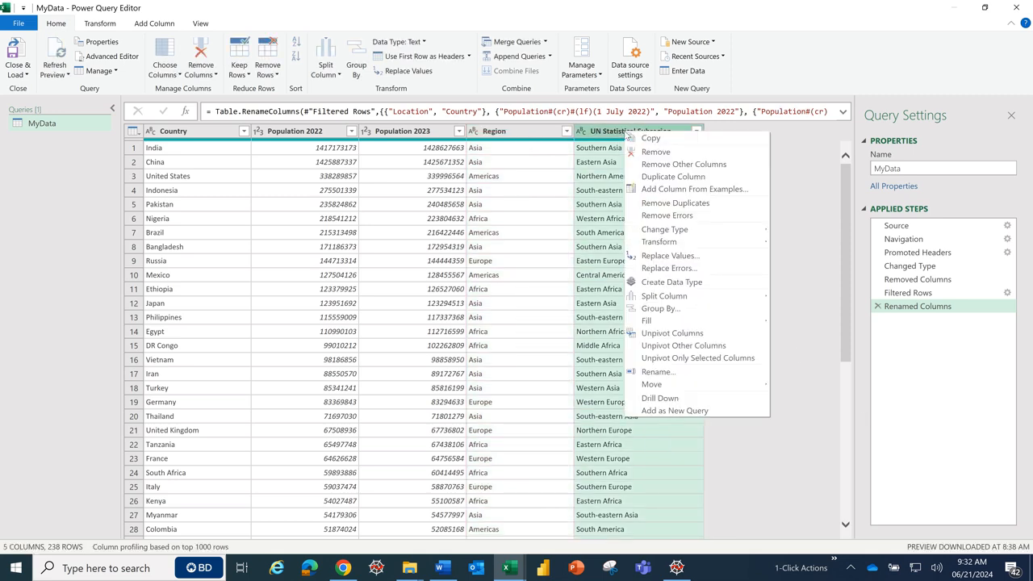
{"action": "left_click", "coordinate": [656, 372]}
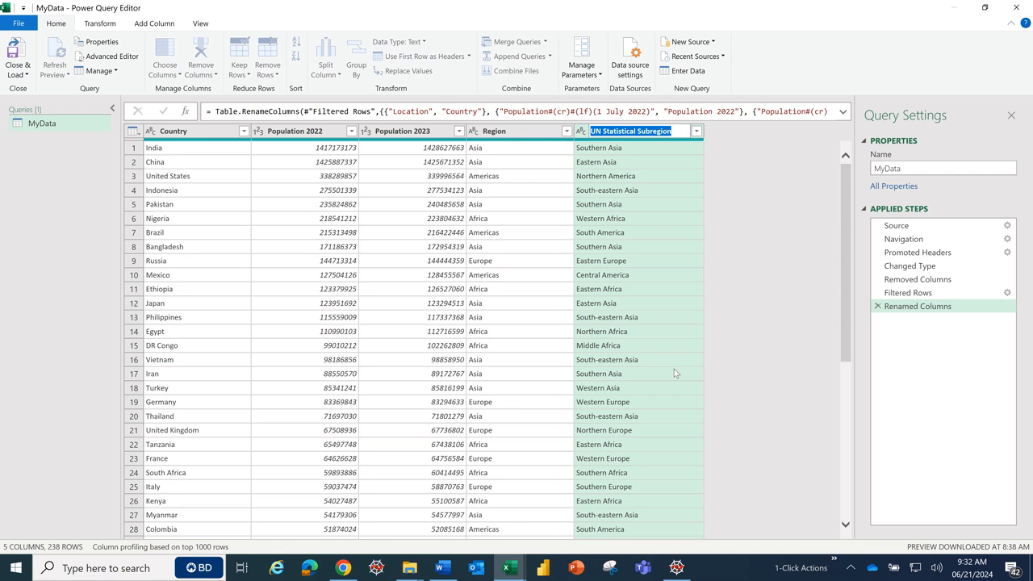
{"action": "key", "text": "Right"}
{"action": "key", "text": "Left"}
{"action": "key", "text": "Left"}
{"action": "key", "text": "Left"}
{"action": "key", "text": "Left"}
{"action": "key", "text": "Left"}
{"action": "key", "text": "Left"}
{"action": "key", "text": "Left"}
{"action": "key", "text": "Left"}
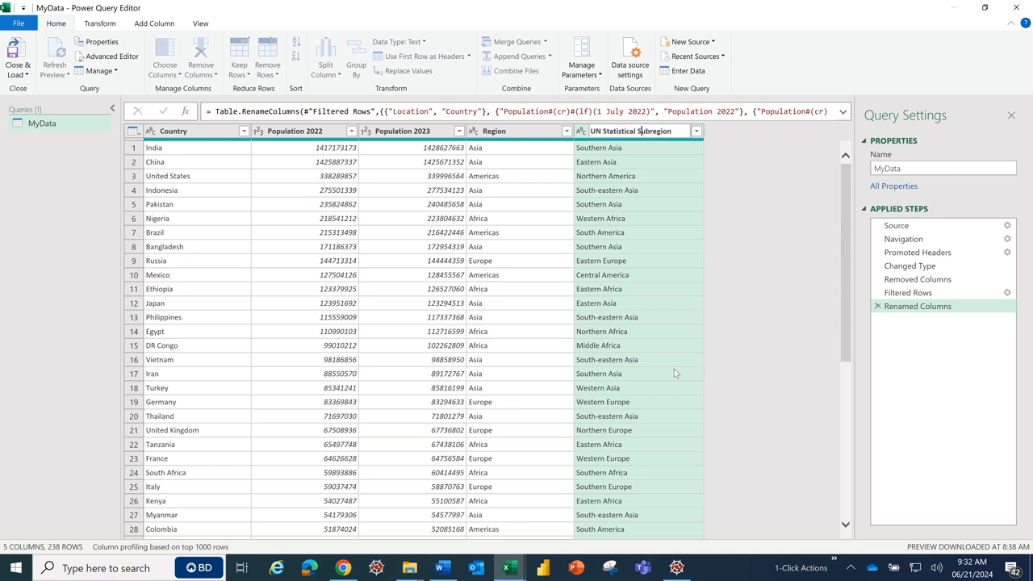
{"action": "key", "text": "BackSpace"}
{"action": "key", "text": "BackSpace"}
{"action": "key", "text": "BackSpace"}
{"action": "key", "text": "BackSpace"}
{"action": "key", "text": "BackSpace"}
{"action": "key", "text": "BackSpace"}
{"action": "key", "text": "BackSpace"}
{"action": "key", "text": "BackSpace"}
{"action": "key", "text": "BackSpace"}
{"action": "key", "text": "BackSpace"}
{"action": "key", "text": "BackSpace"}
{"action": "key", "text": "BackSpace"}
{"action": "key", "text": "BackSpace"}
{"action": "key", "text": "BackSpace"}
{"action": "key", "text": "BackSpace"}
{"action": "key", "text": "Right"}
{"action": "key", "text": "Right"}
{"action": "key", "text": "Right"}
{"action": "key", "text": "Delete"}
{"action": "type", "text": "R"}
{"action": "key", "text": "Return"}
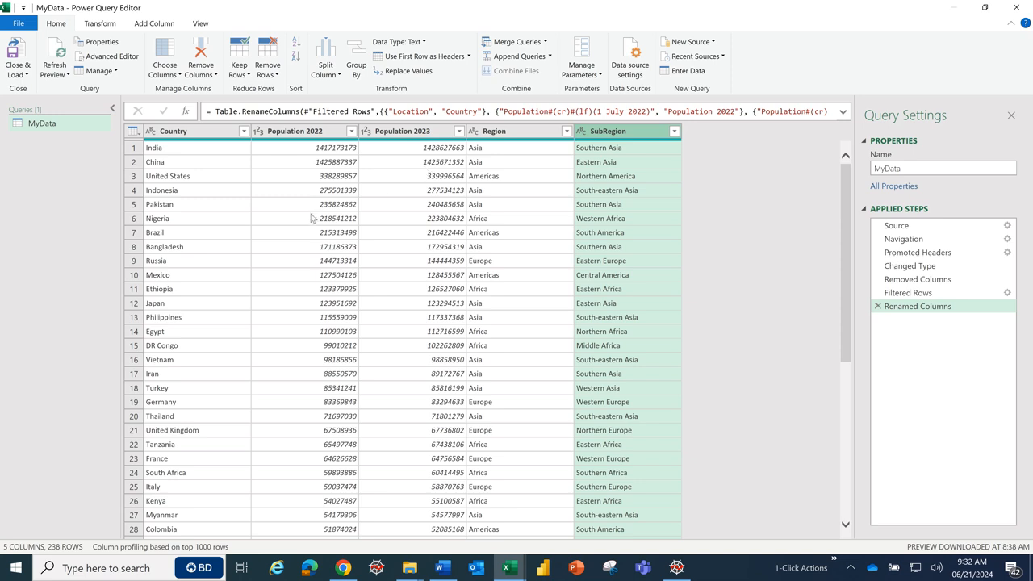
Step: Close the query editor and load MyData as a table into the existing Data worksheet at cell A1
{"action": "left_click", "coordinate": [28, 76]}
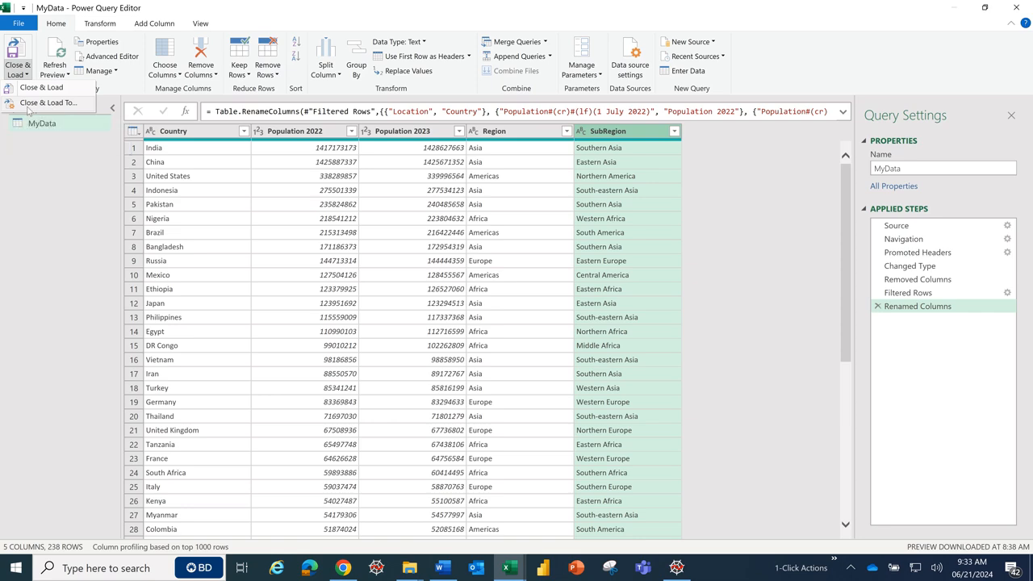
{"action": "left_click", "coordinate": [66, 104]}
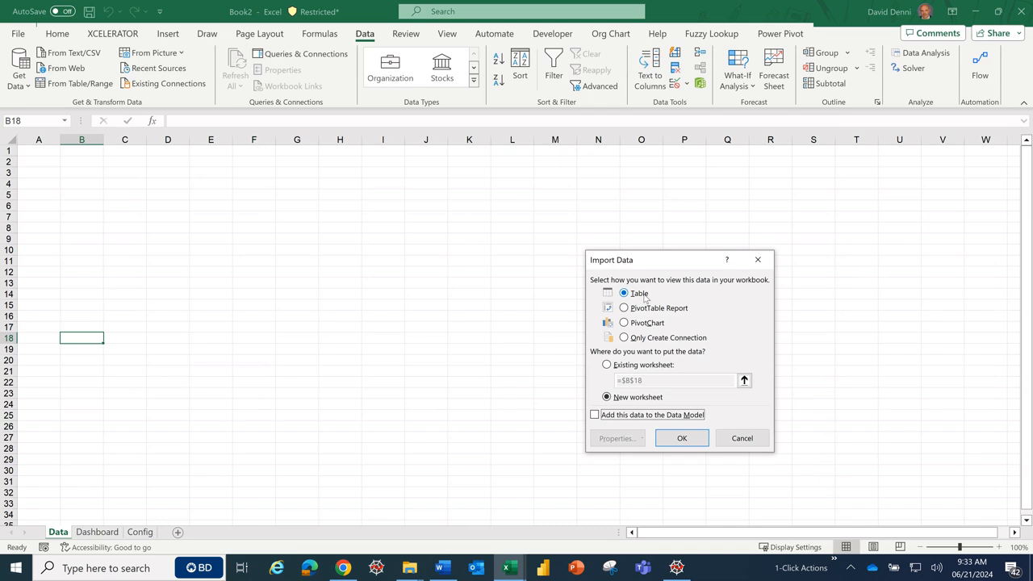
{"action": "left_click", "coordinate": [640, 368]}
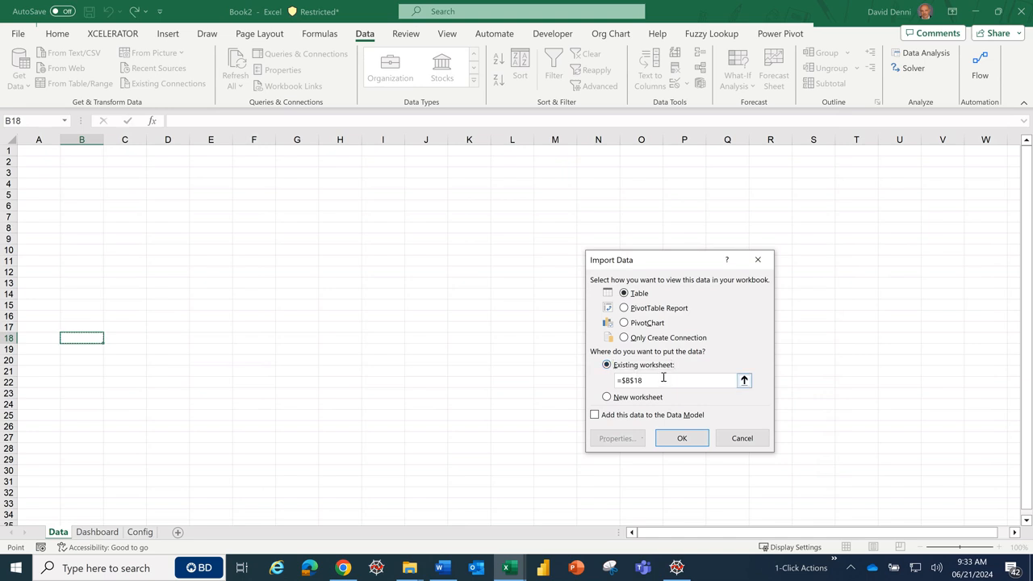
{"action": "left_click_drag", "start_coordinate": [663, 377], "coordinate": [593, 383]}
{"action": "key", "text": "Delete"}
{"action": "left_click", "coordinate": [60, 535]}
{"action": "left_click", "coordinate": [38, 149]}
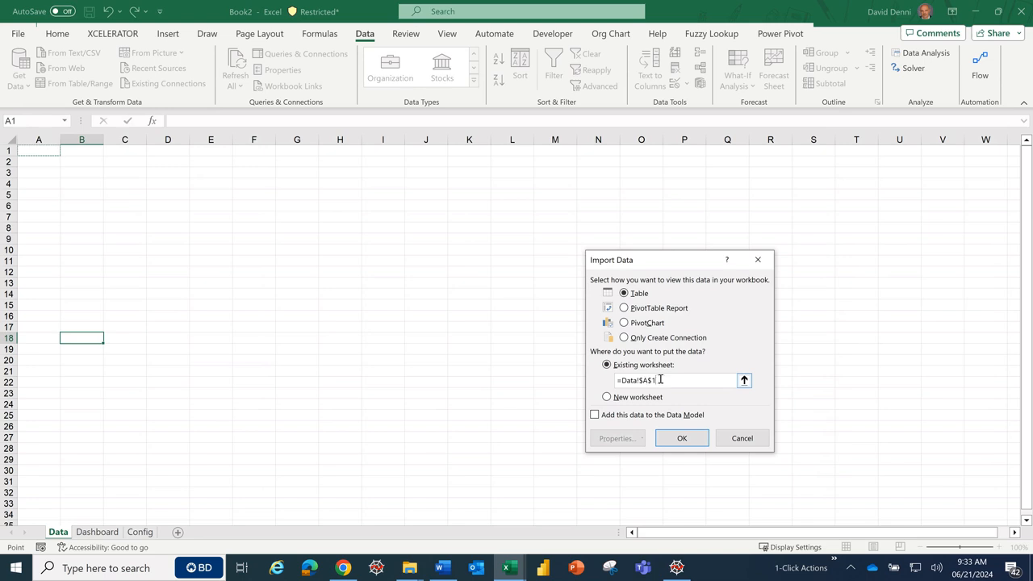
{"action": "left_click", "coordinate": [684, 439]}
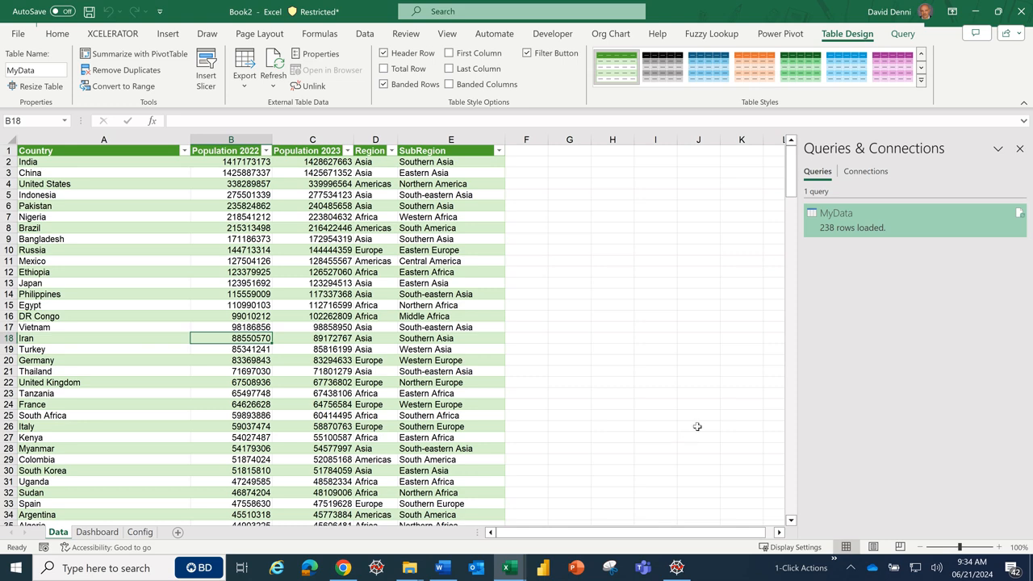
Step: Add two table columns after SubRegion with the headers Change in F1 and RankTop in G1
{"action": "left_click", "coordinate": [522, 152]}
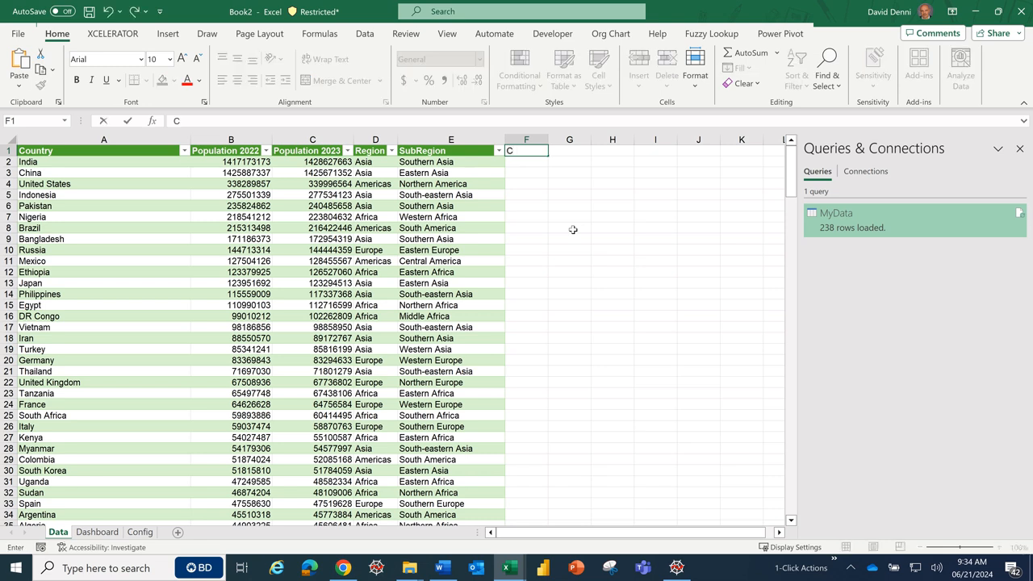
{"action": "type", "text": "hange"}
{"action": "key", "text": "Return"}
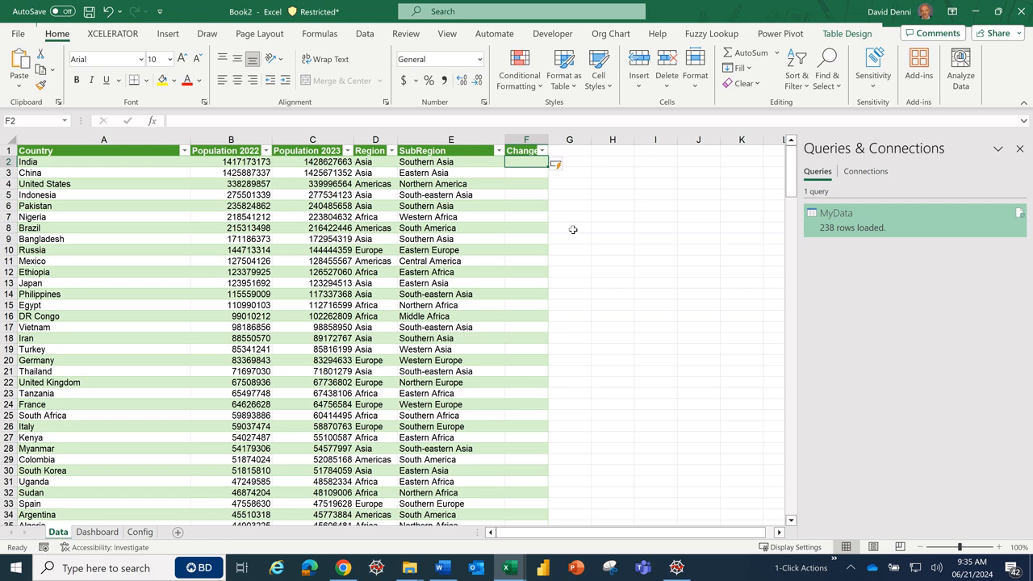
{"action": "key", "text": "Up"}
{"action": "key", "text": "Right"}
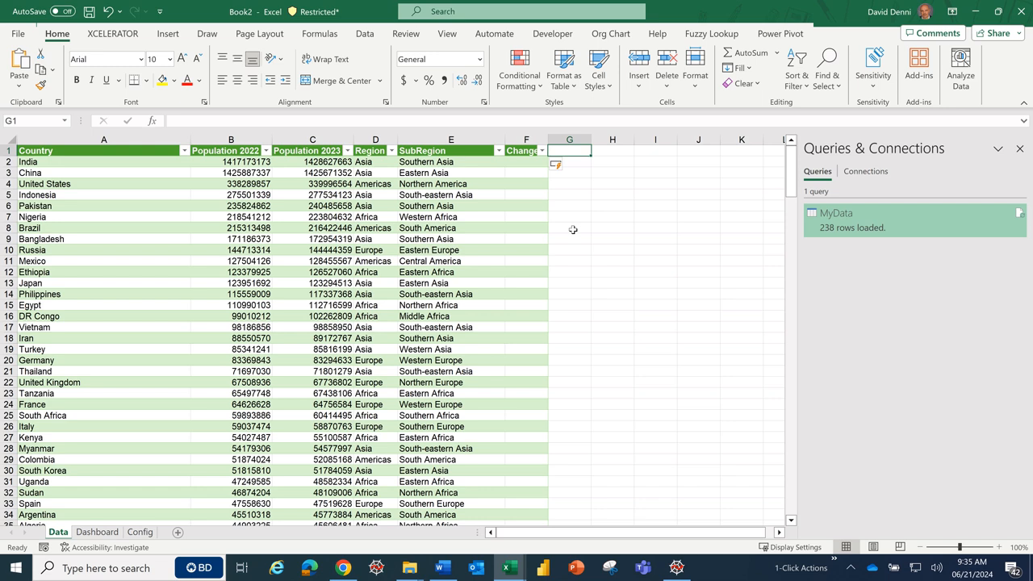
{"action": "type", "text": "Ra"}
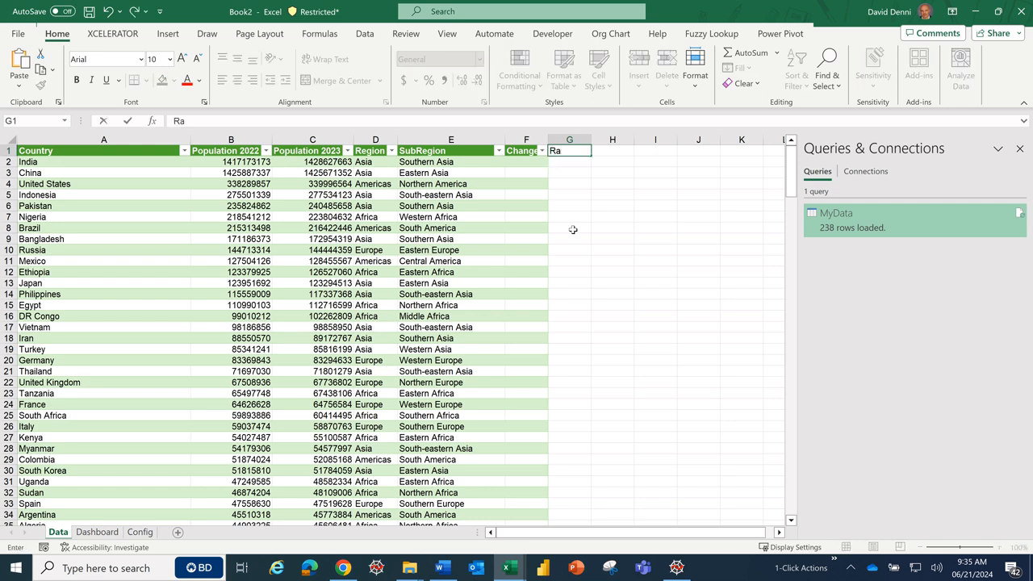
{"action": "type", "text": "nkTop"}
{"action": "key", "text": "Tab"}
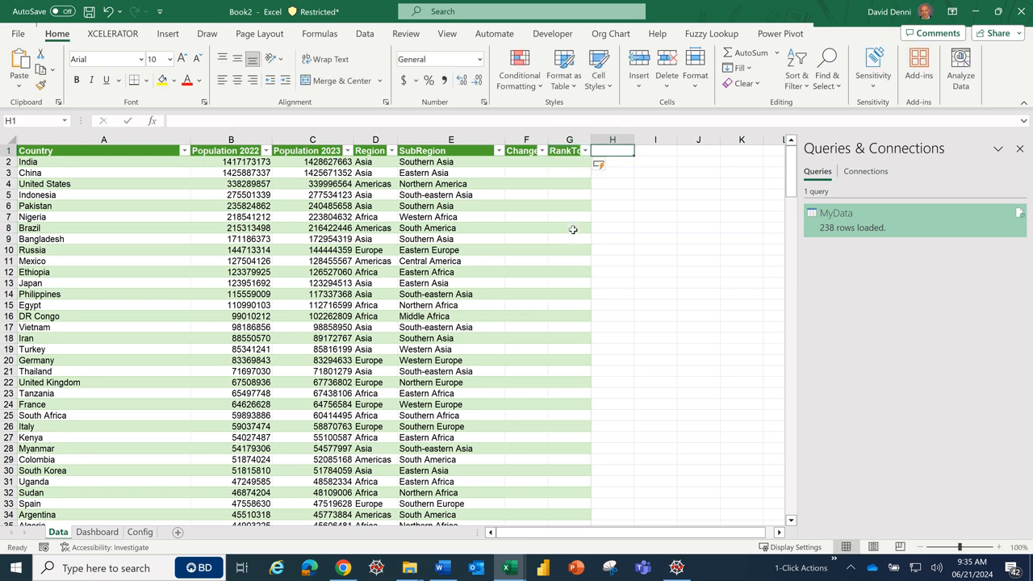
Step: Add the RankBottom and %Cumulated columns in H1 and I1, and widen the four new columns to fit their headers
{"action": "type", "text": "RankB"}
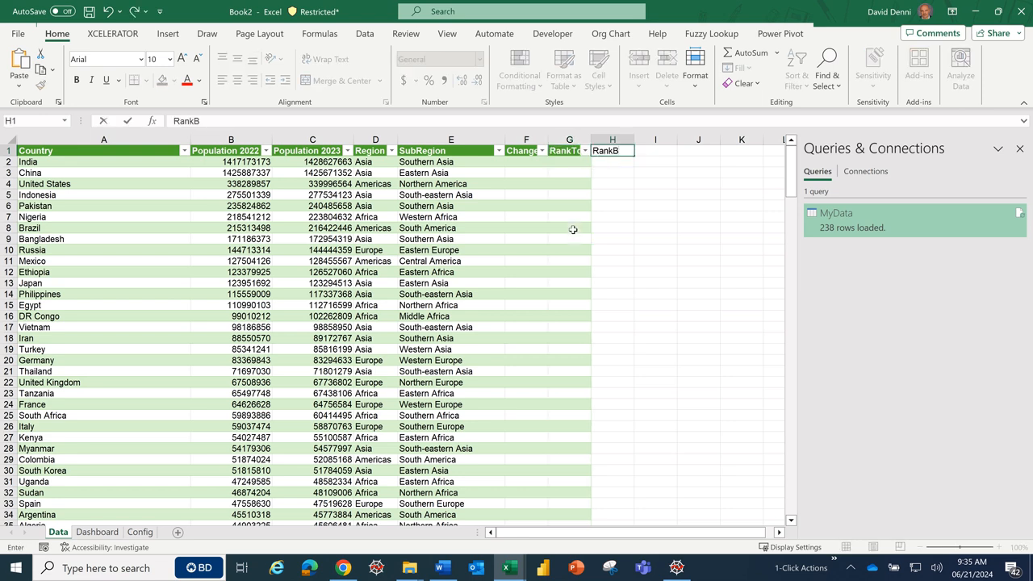
{"action": "type", "text": "ottom"}
{"action": "key", "text": "Tab"}
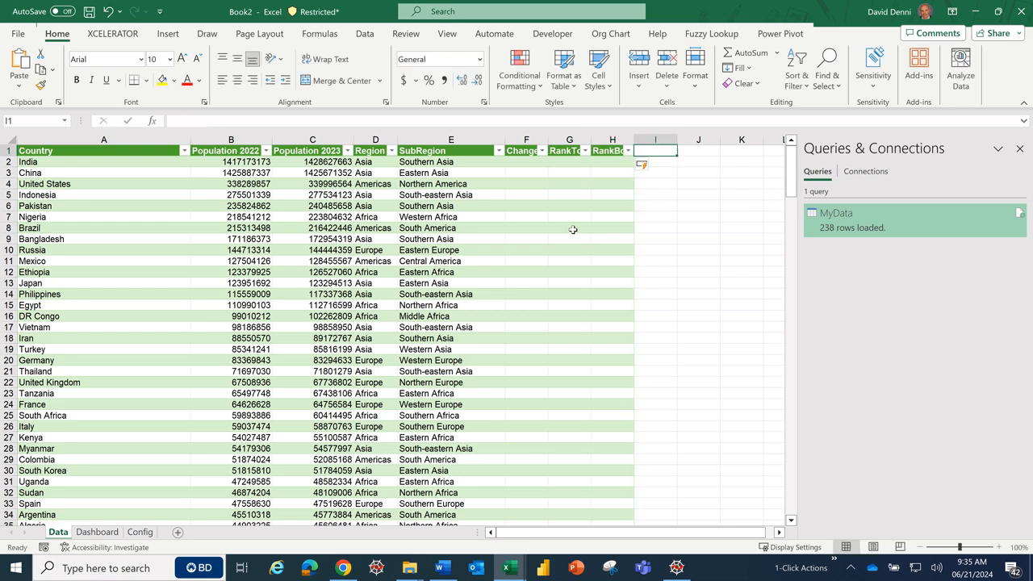
{"action": "type", "text": "%"}
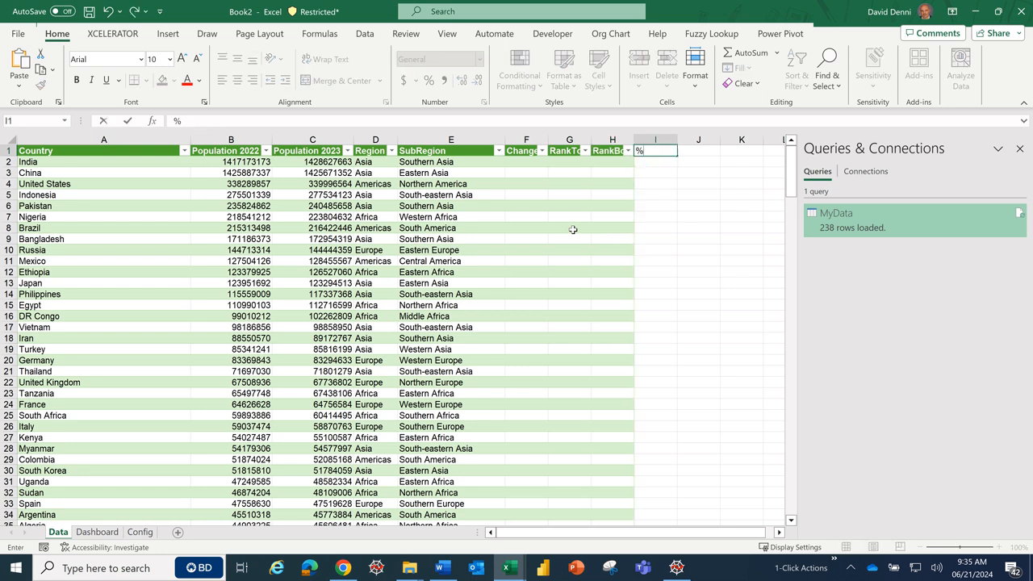
{"action": "type", "text": "Cumulated"}
{"action": "key", "text": "Return"}
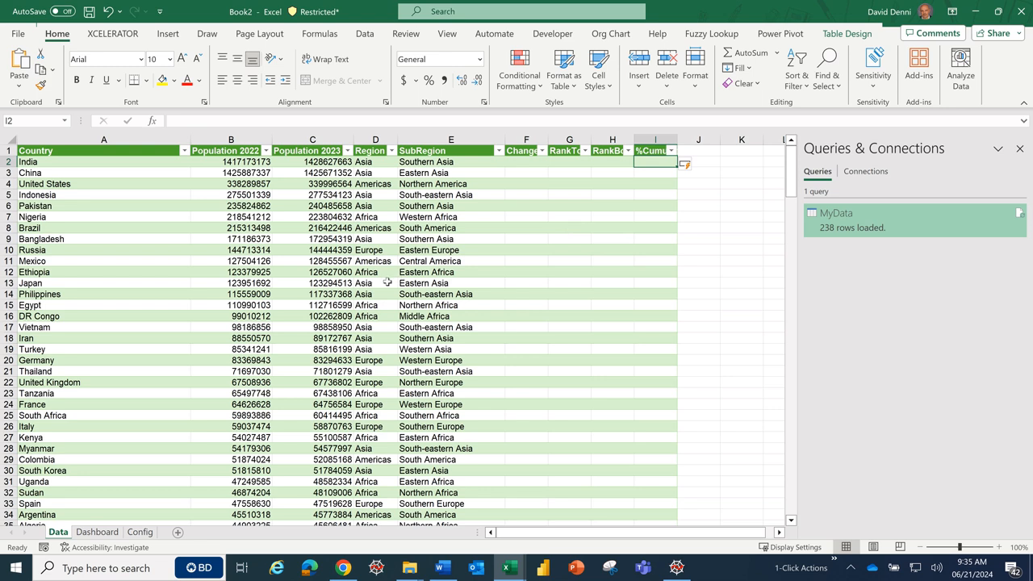
{"action": "left_click_drag", "start_coordinate": [549, 137], "coordinate": [737, 137]}
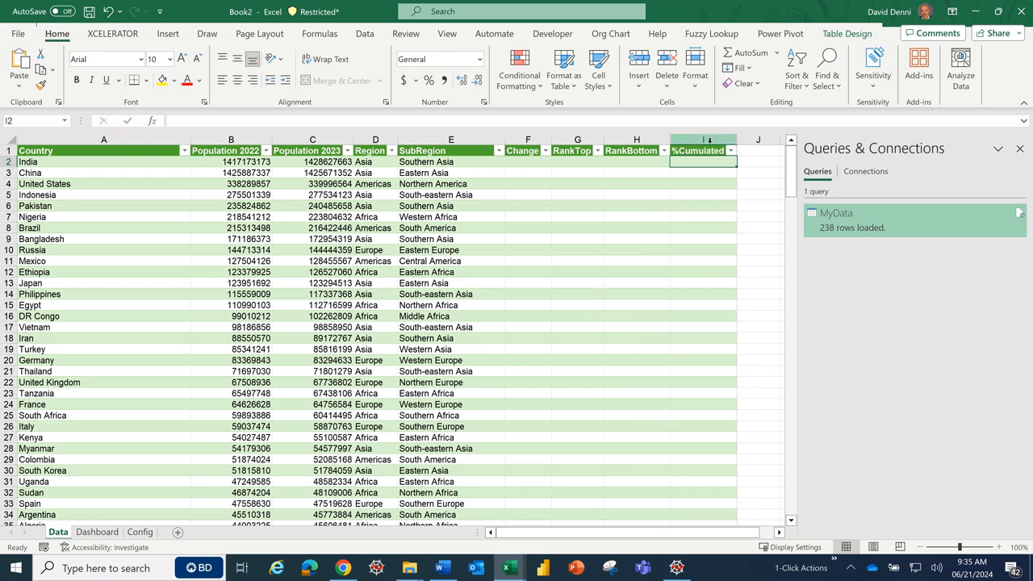
Step: Fill the Change column from F2 with the formula =([@[Population 2023]]-[@[Population 2022]])/[@[Population 2022]]
{"action": "left_click", "coordinate": [537, 161]}
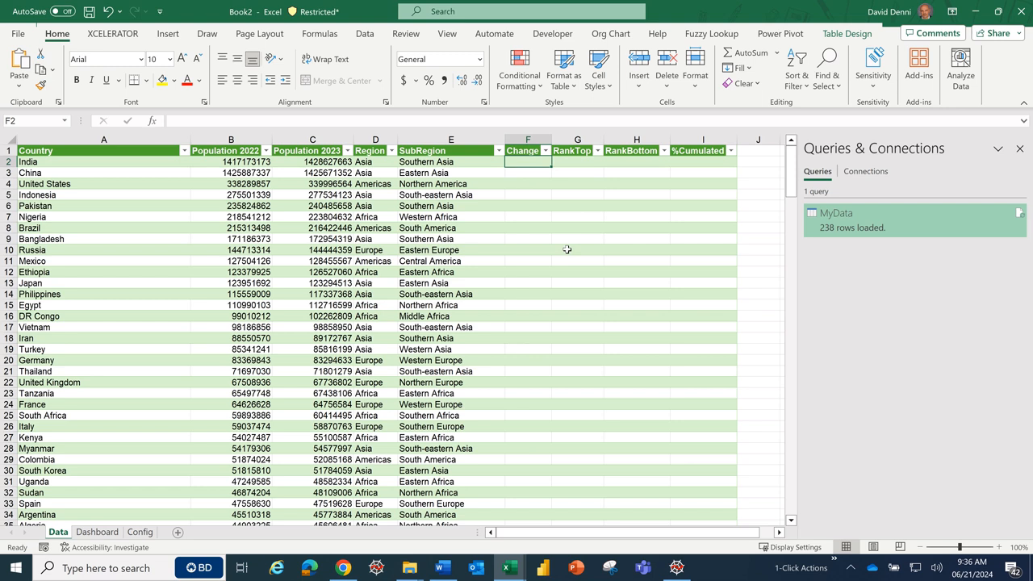
{"action": "left_click", "coordinate": [502, 120]}
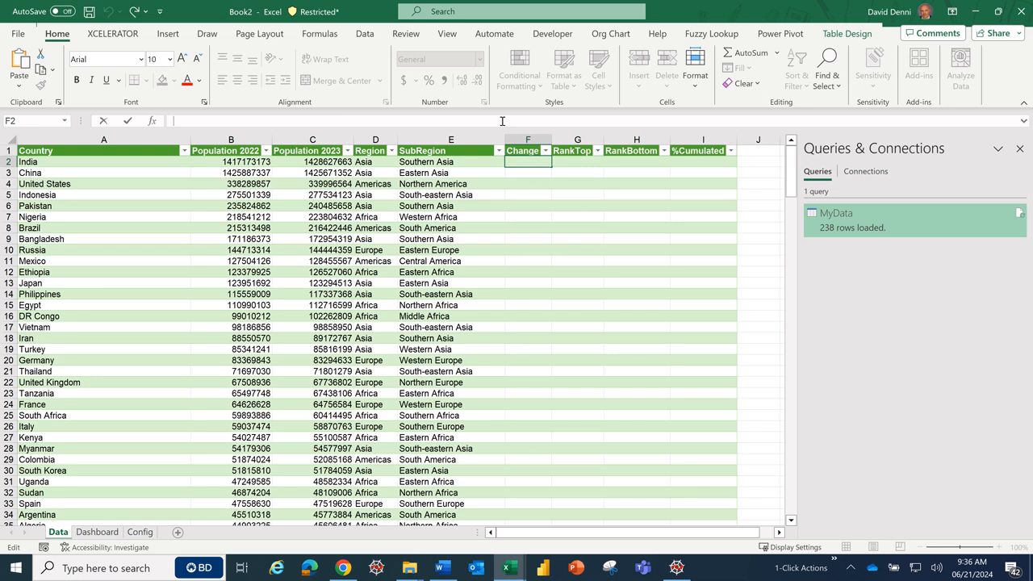
{"action": "type", "text": "="}
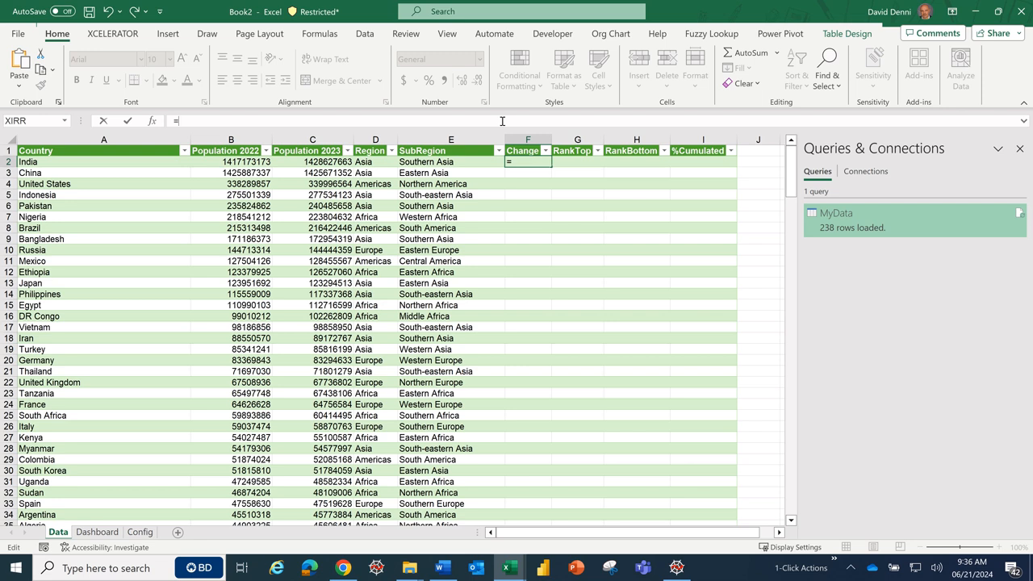
{"action": "type", "text": "("}
{"action": "left_click", "coordinate": [303, 162]}
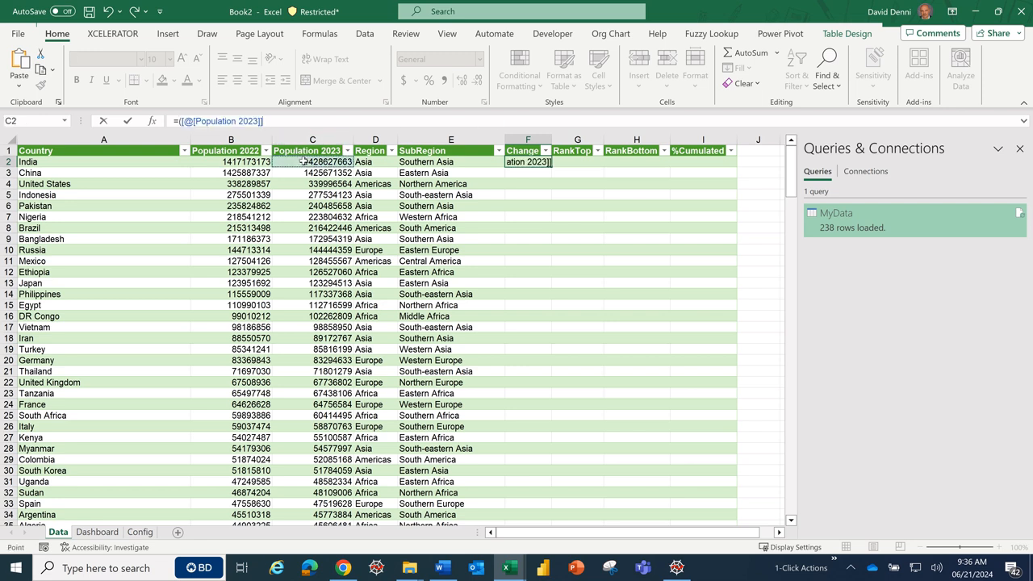
{"action": "type", "text": "-"}
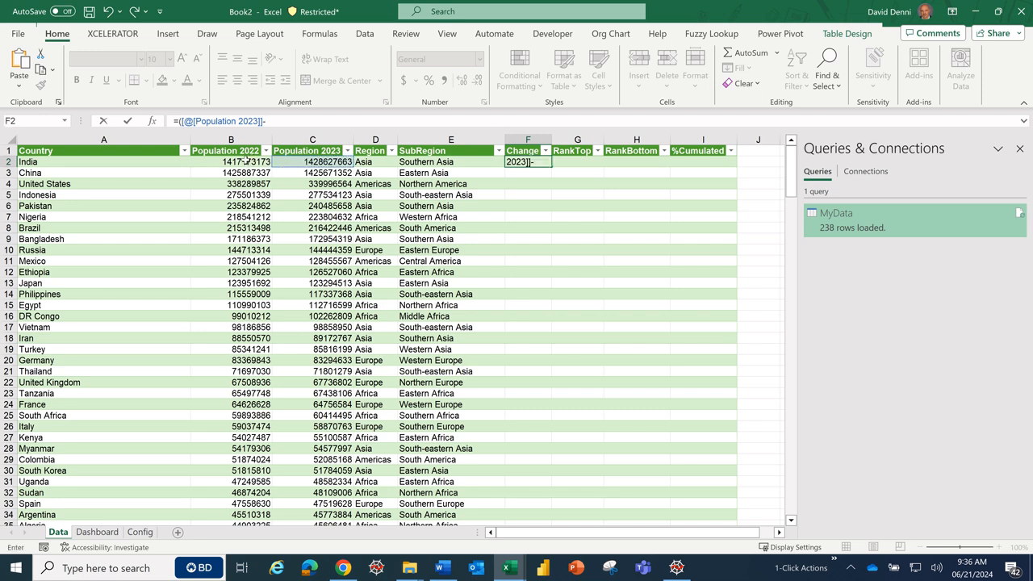
{"action": "left_click", "coordinate": [247, 161]}
{"action": "type", "text": ")/"}
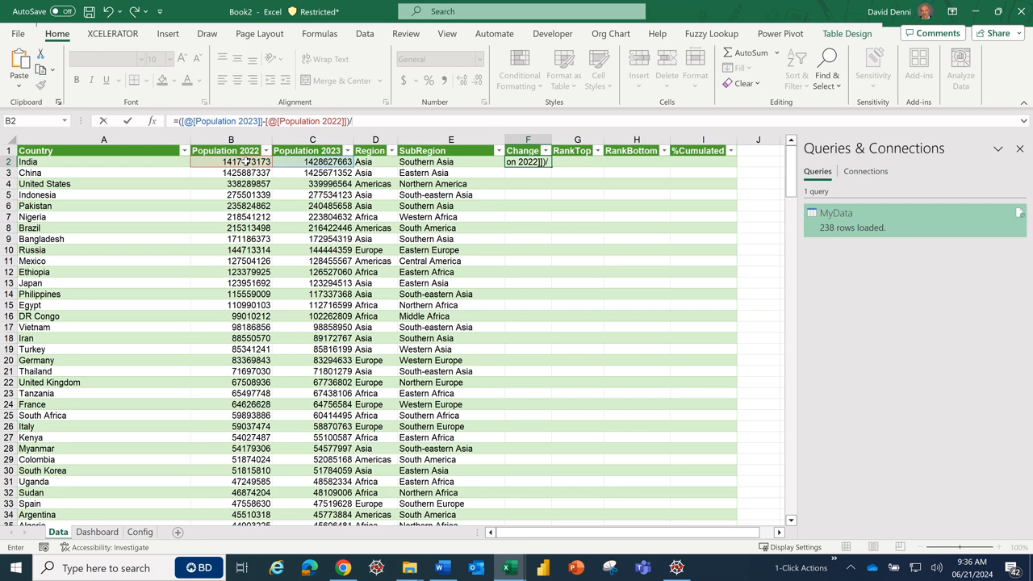
{"action": "left_click", "coordinate": [246, 161]}
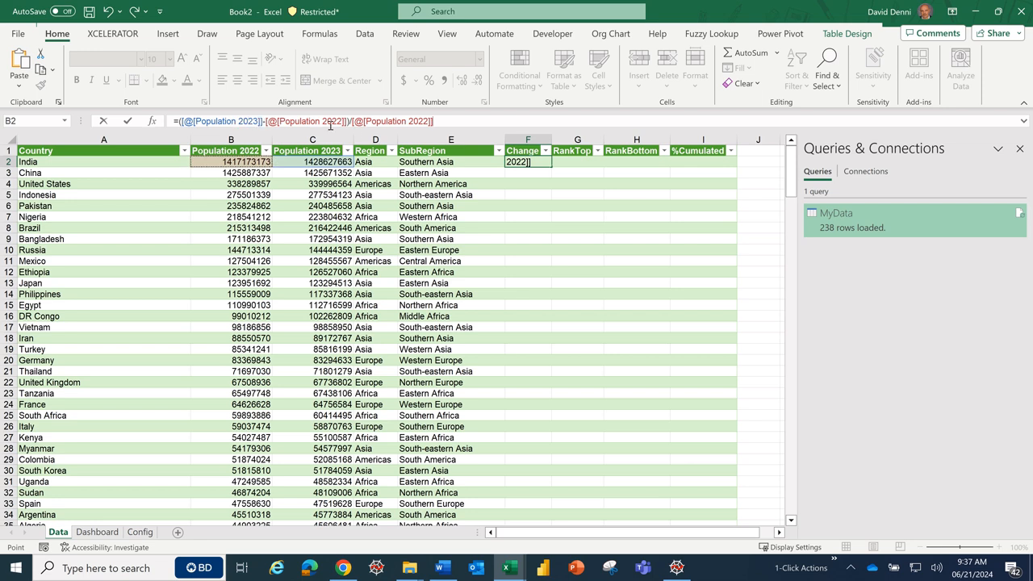
{"action": "left_click", "coordinate": [444, 125]}
{"action": "key", "text": "Return"}
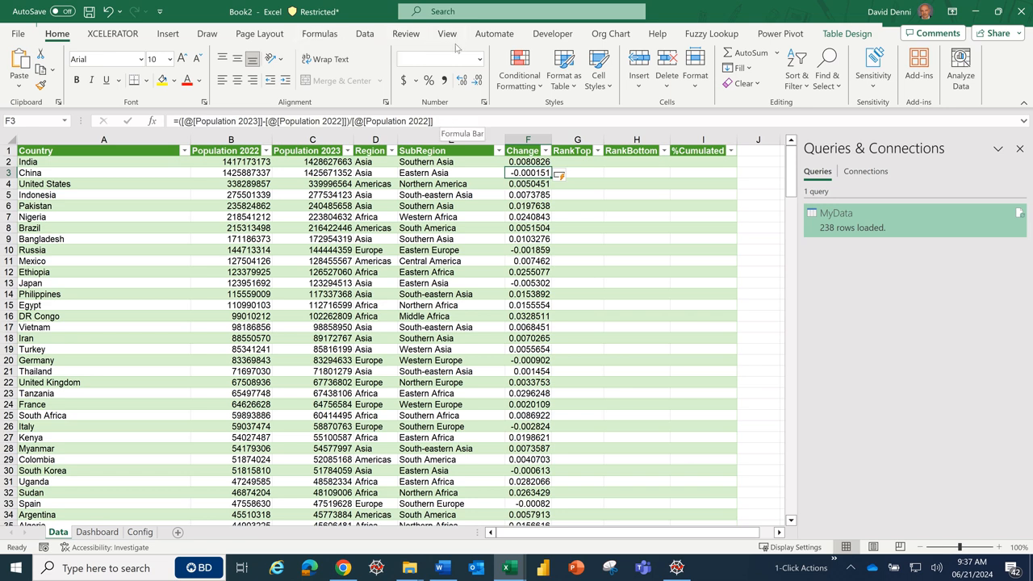
{"action": "left_click", "coordinate": [578, 164]}
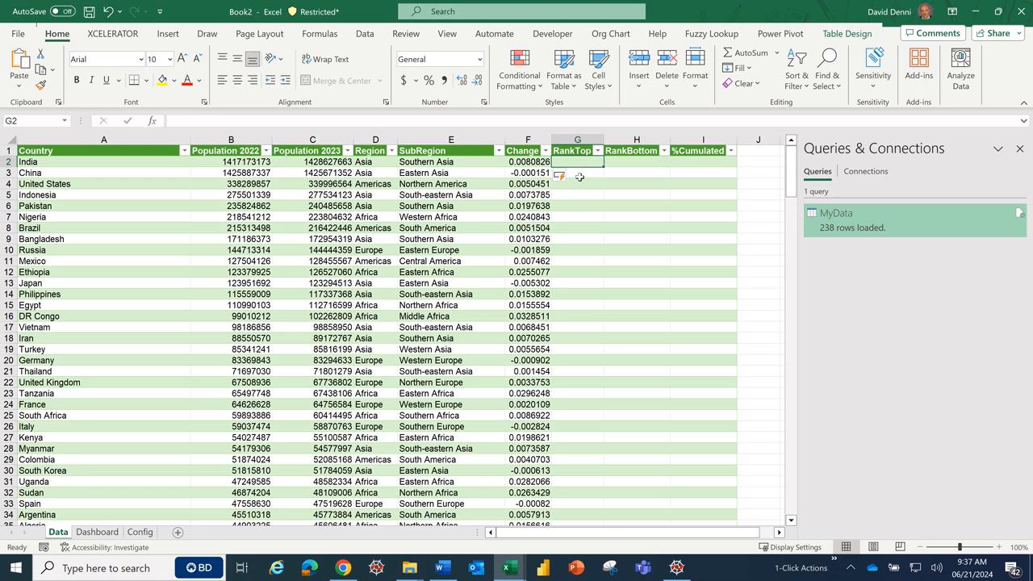
{"action": "type", "text": "=ran"}
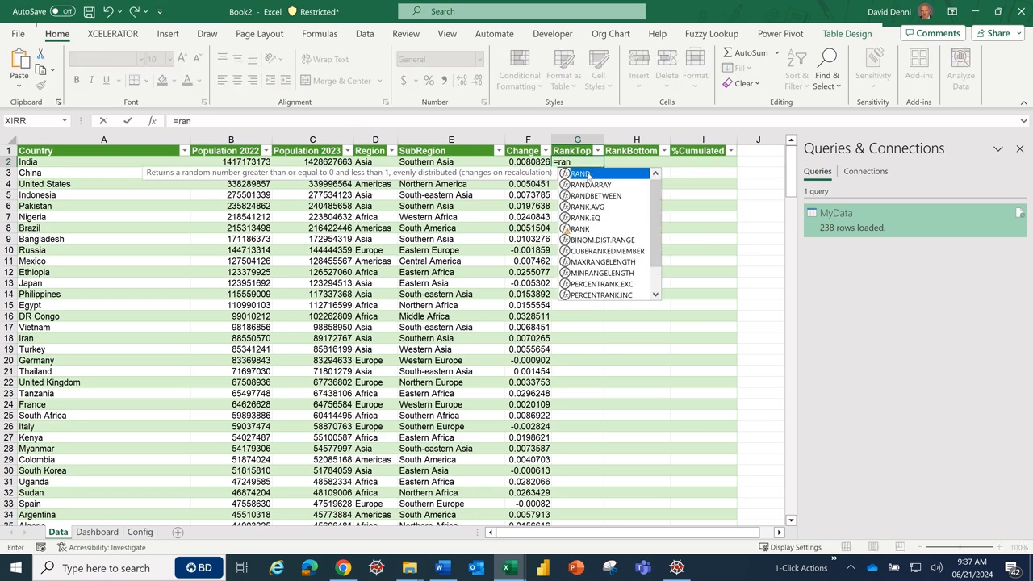
{"action": "left_click", "coordinate": [596, 219]}
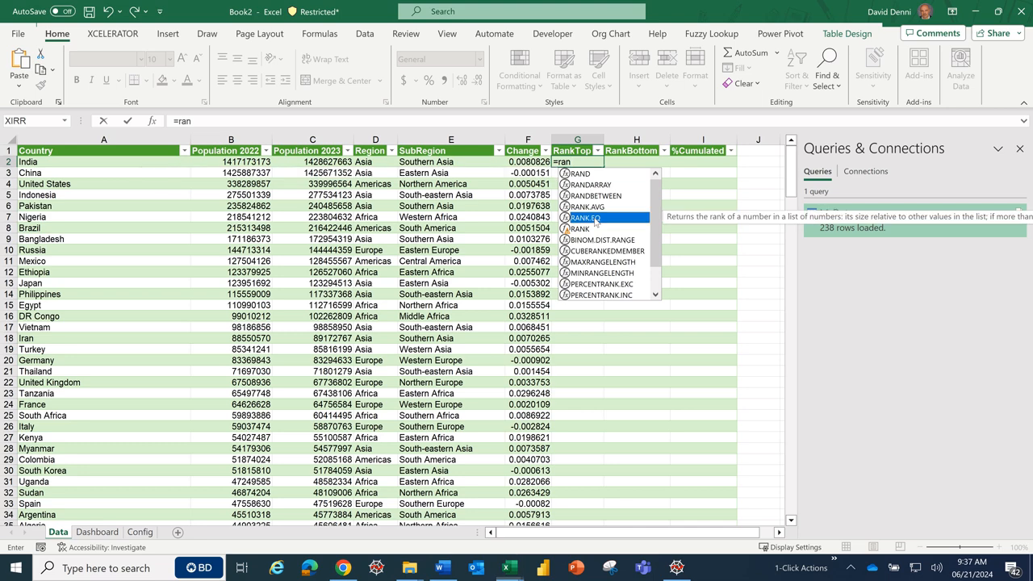
{"action": "double_click", "coordinate": [597, 220]}
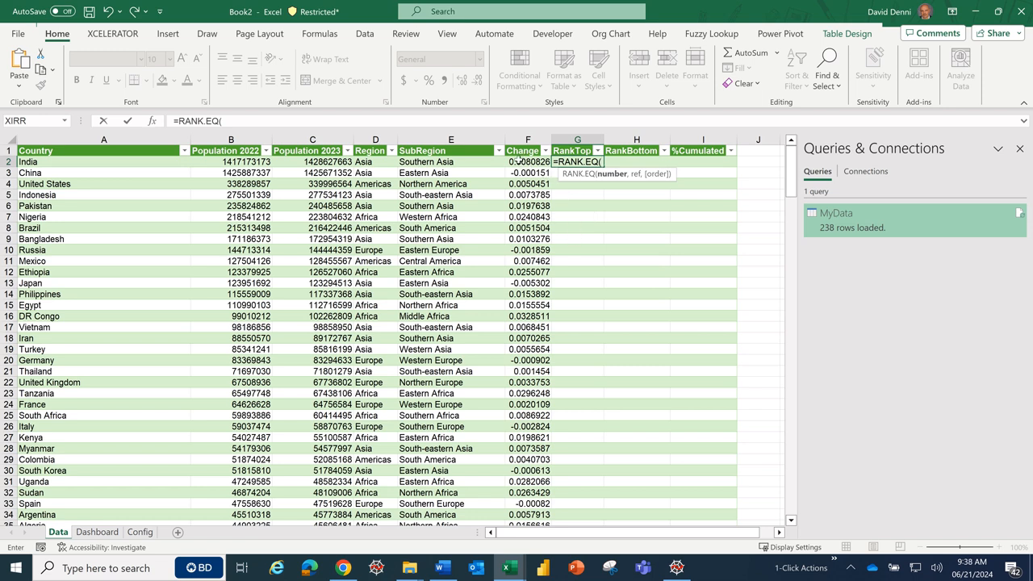
{"action": "left_click", "coordinate": [518, 160]}
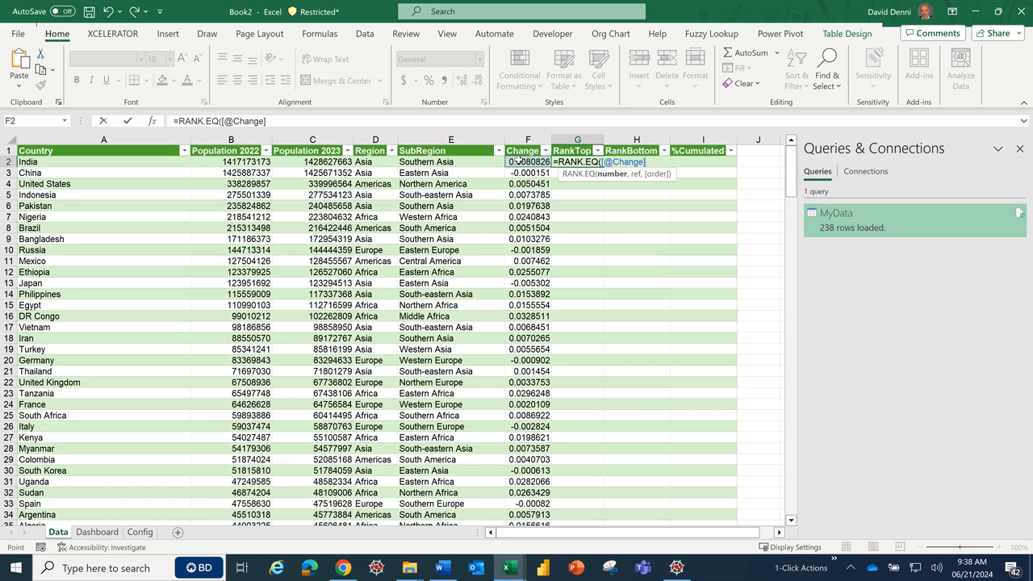
{"action": "type", "text": ",["}
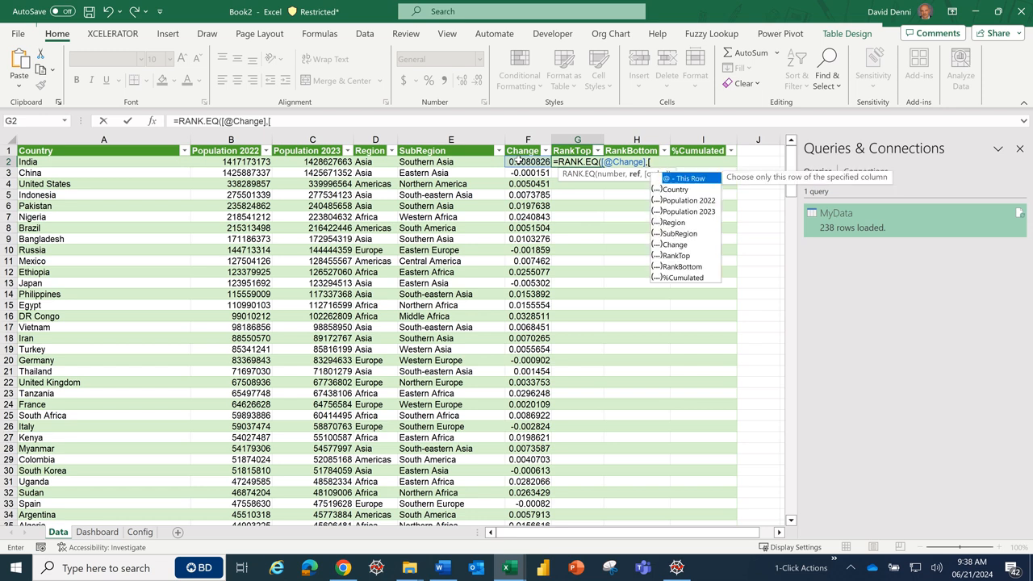
{"action": "double_click", "coordinate": [676, 243]}
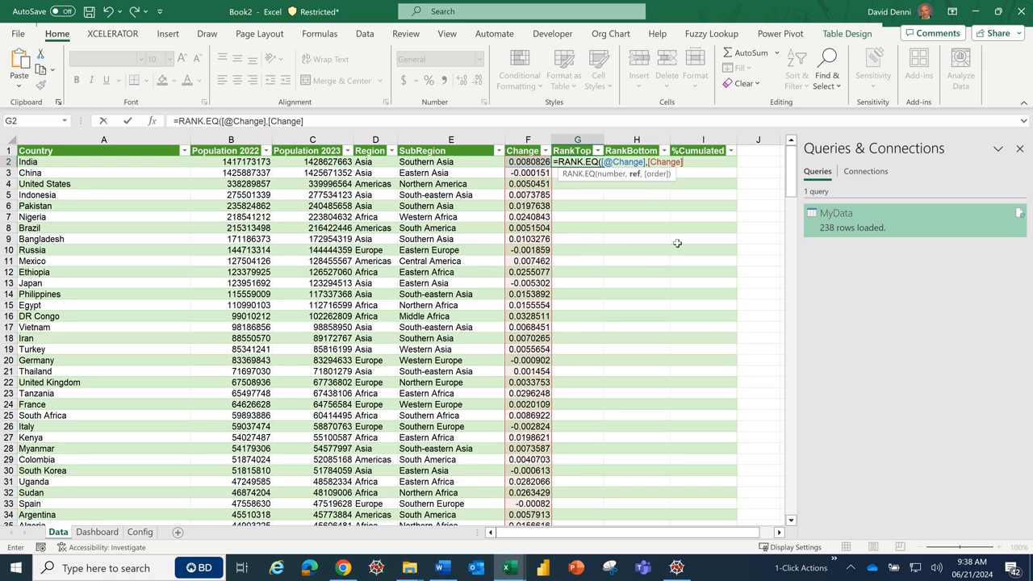
{"action": "type", "text": "],"}
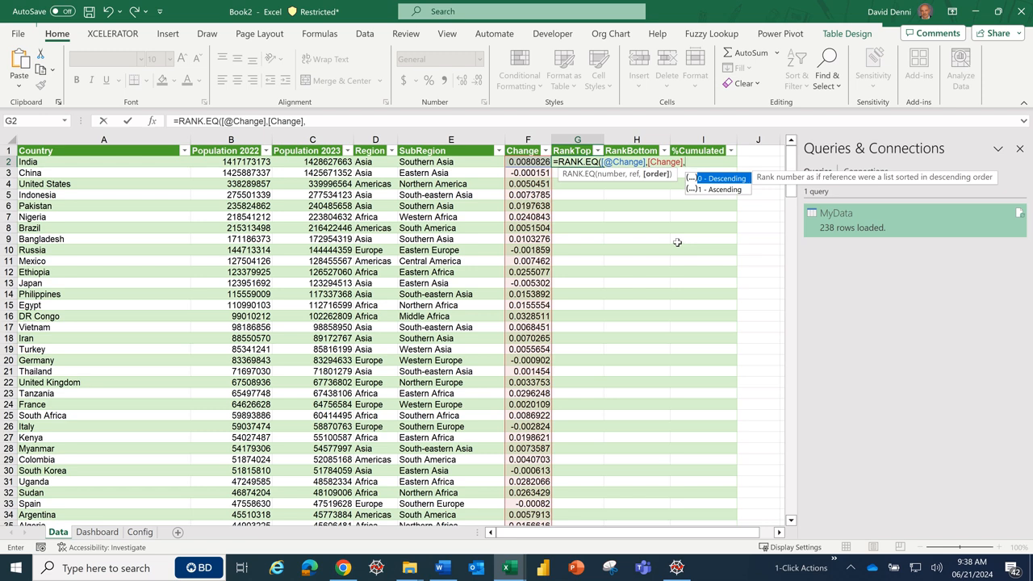
{"action": "double_click", "coordinate": [720, 178]}
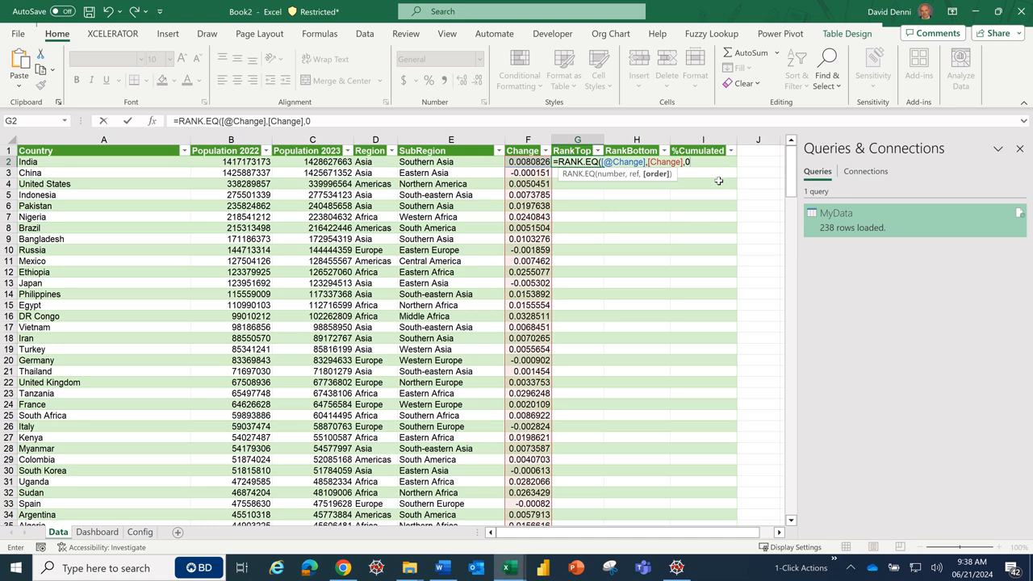
{"action": "key", "text": "Return"}
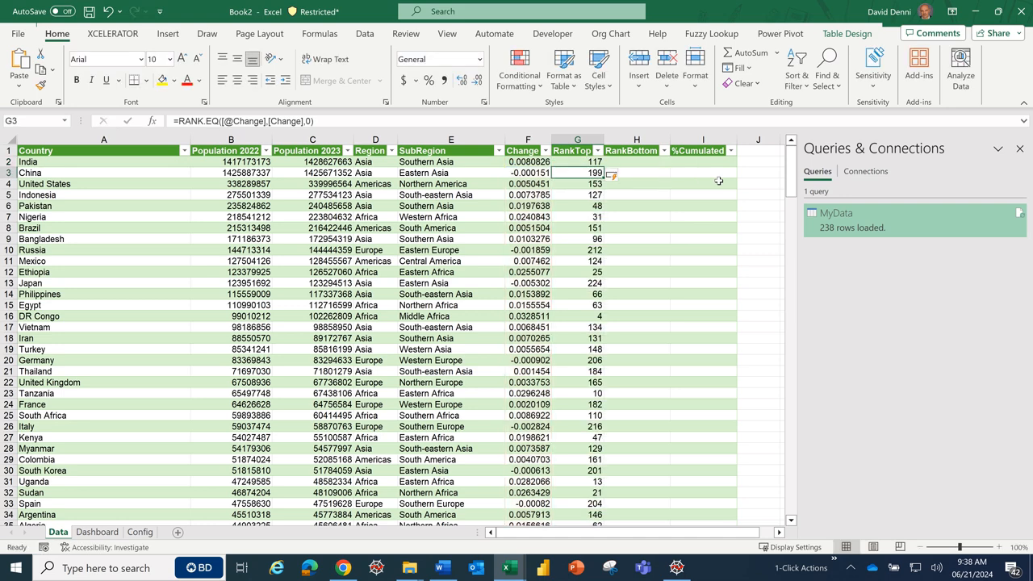
{"action": "left_click", "coordinate": [579, 161]}
{"action": "left_click_drag", "start_coordinate": [327, 121], "coordinate": [80, 113]}
{"action": "key", "text": "ctrl+c"}
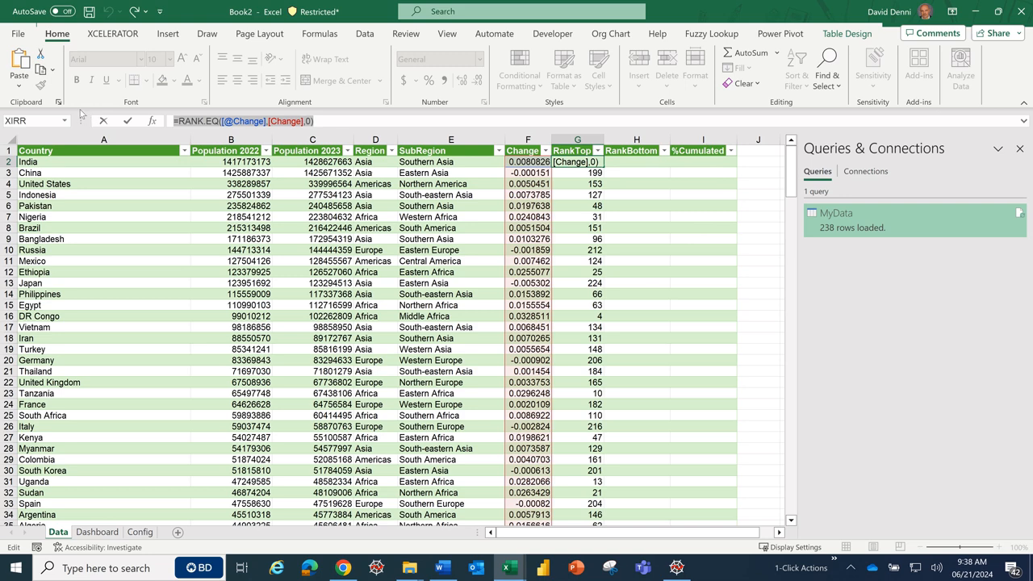
{"action": "key", "text": "Escape"}
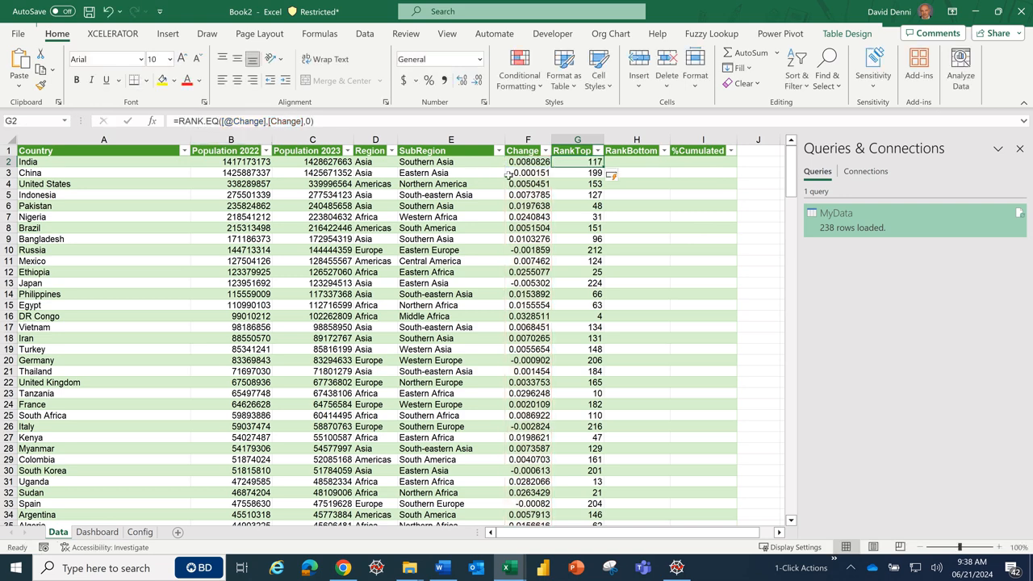
{"action": "left_click", "coordinate": [649, 162]}
{"action": "left_click", "coordinate": [265, 115]}
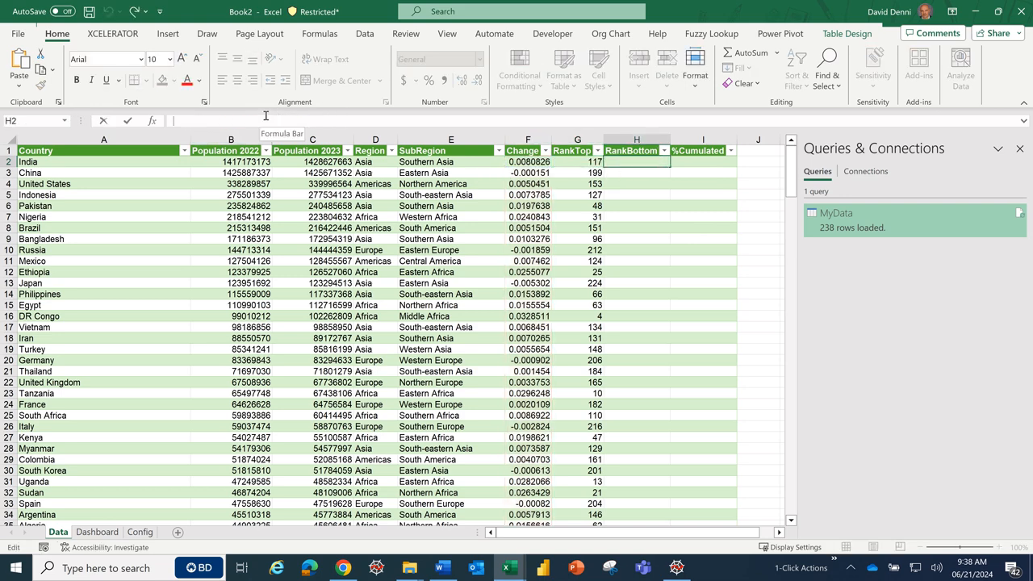
{"action": "key", "text": "ctrl+v"}
{"action": "left_click", "coordinate": [312, 121]}
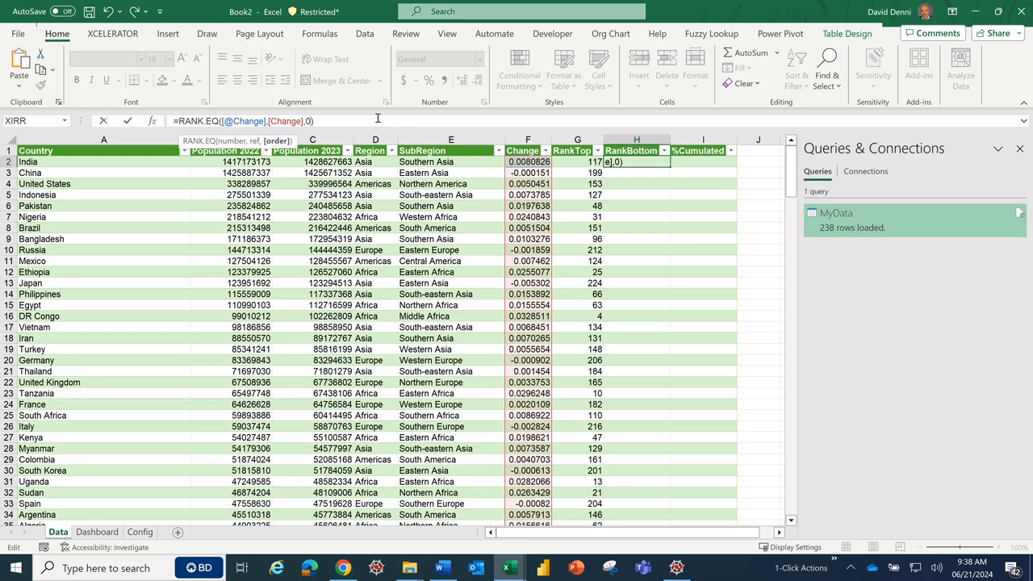
{"action": "key", "text": "BackSpace"}
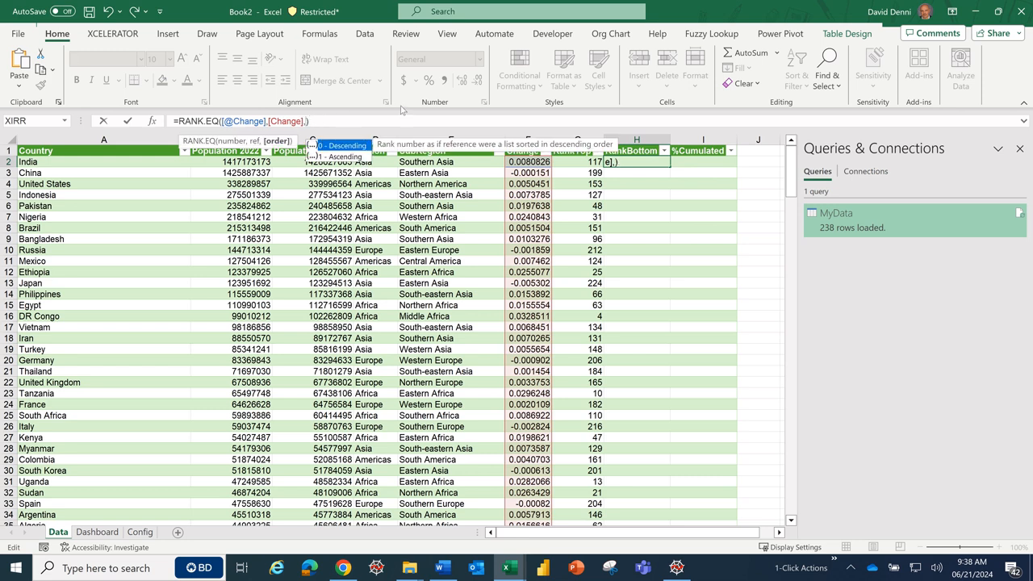
{"action": "double_click", "coordinate": [353, 159]}
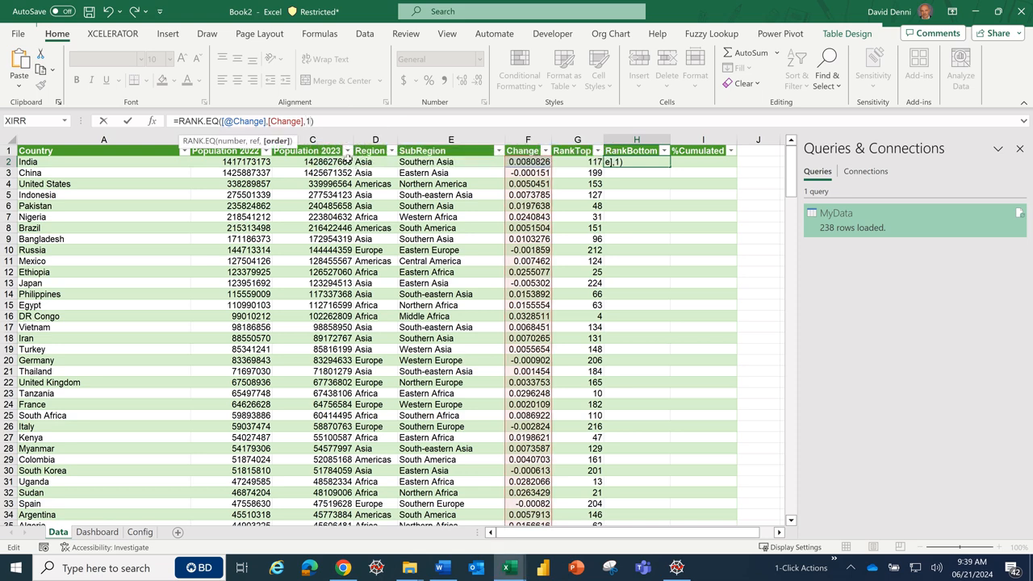
{"action": "key", "text": "Return"}
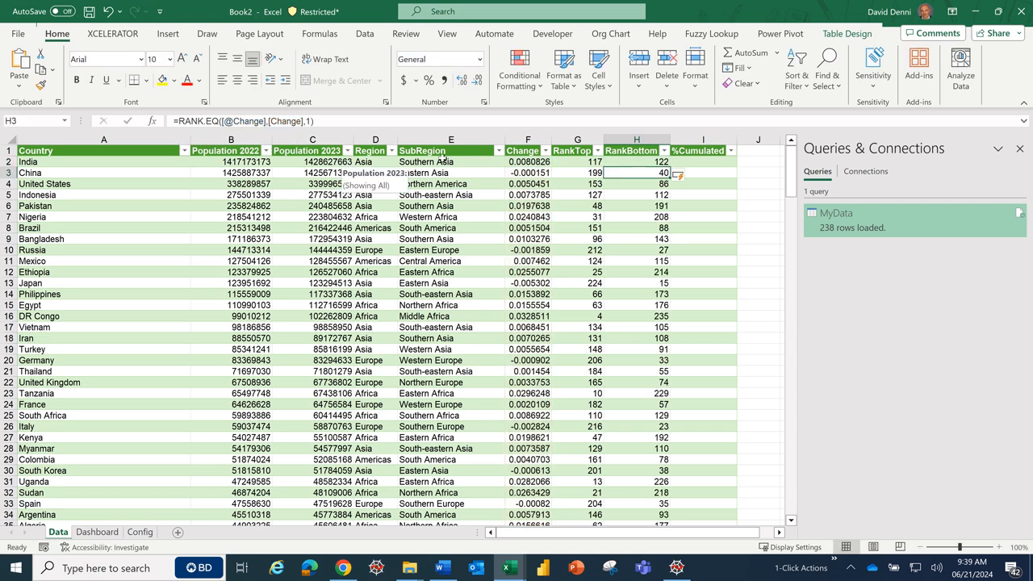
Step: Begin the %Cumulated formula in I2 with the running total of Population 2023, =sum(c$2:c2), with the starting row fixed
{"action": "left_click", "coordinate": [710, 162]}
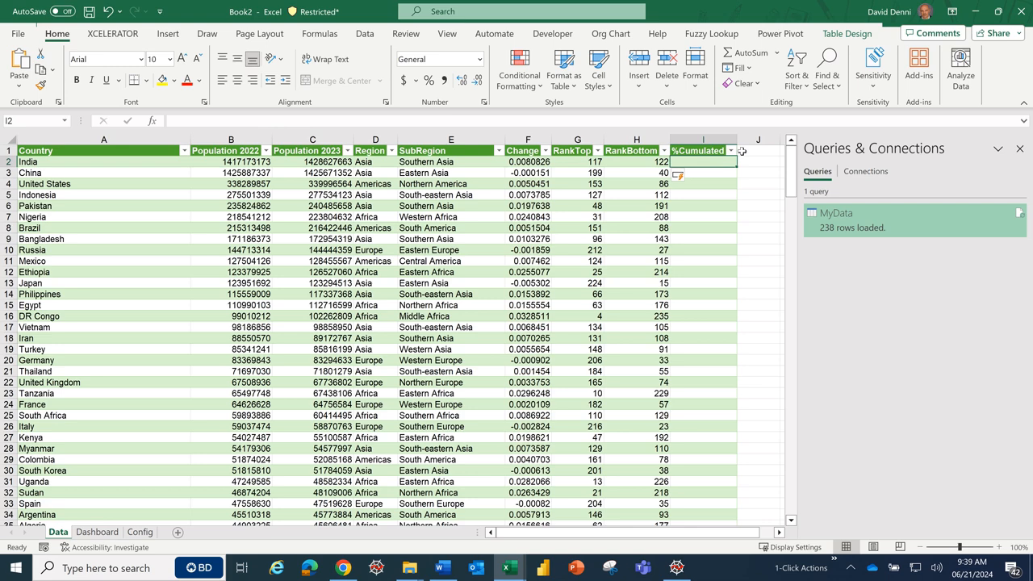
{"action": "type", "text": "="}
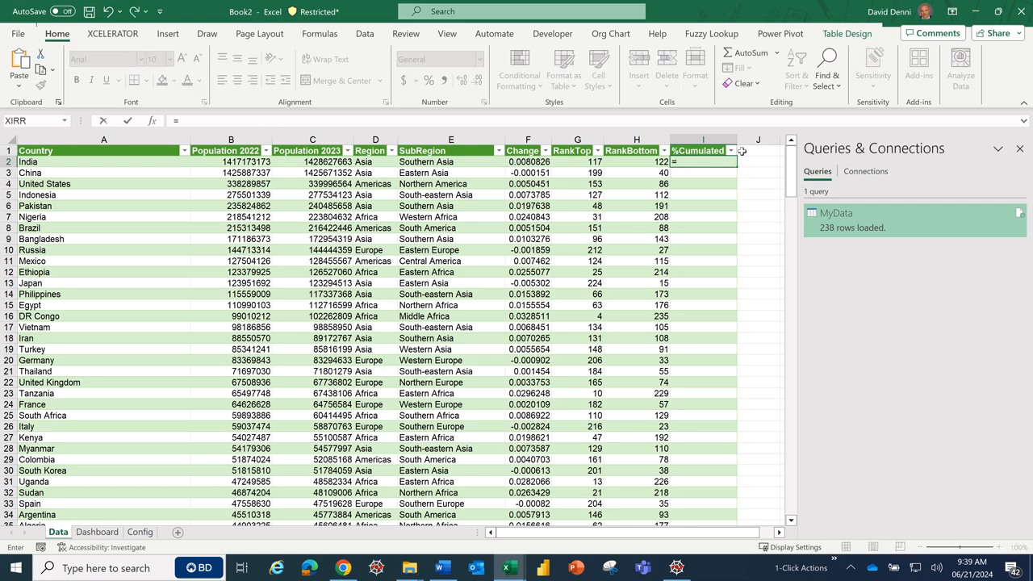
{"action": "type", "text": "sum("}
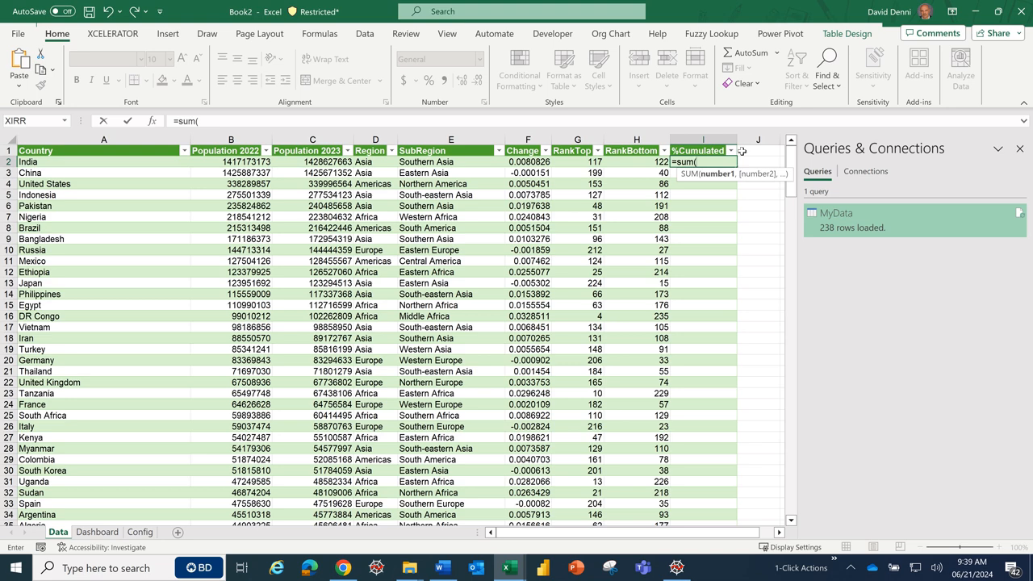
{"action": "type", "text": "c"}
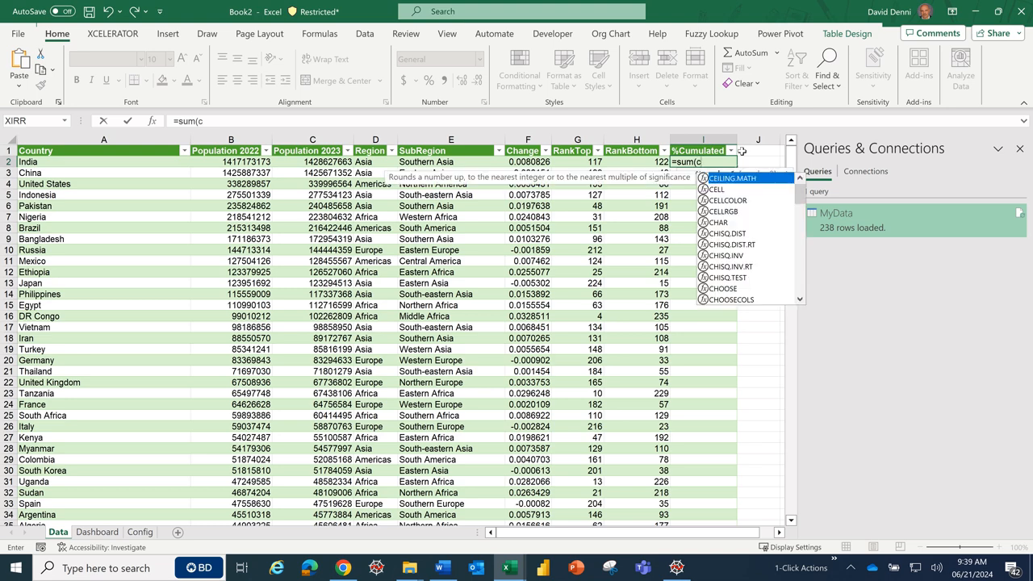
{"action": "type", "text": "2"}
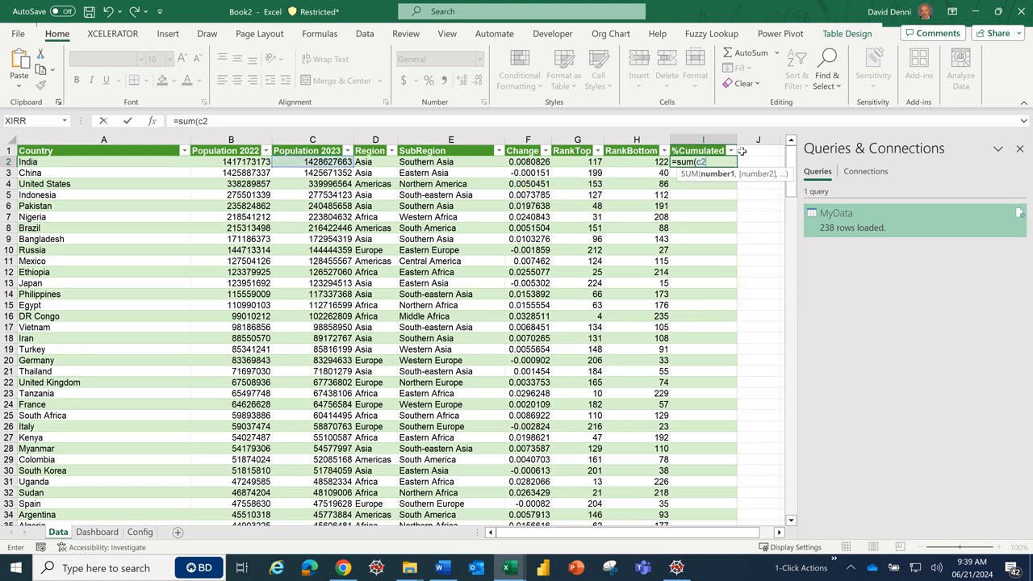
{"action": "type", "text": ";"}
{"action": "key", "text": "BackSpace"}
{"action": "type", "text": ":c2"}
{"action": "left_click", "coordinate": [203, 119]}
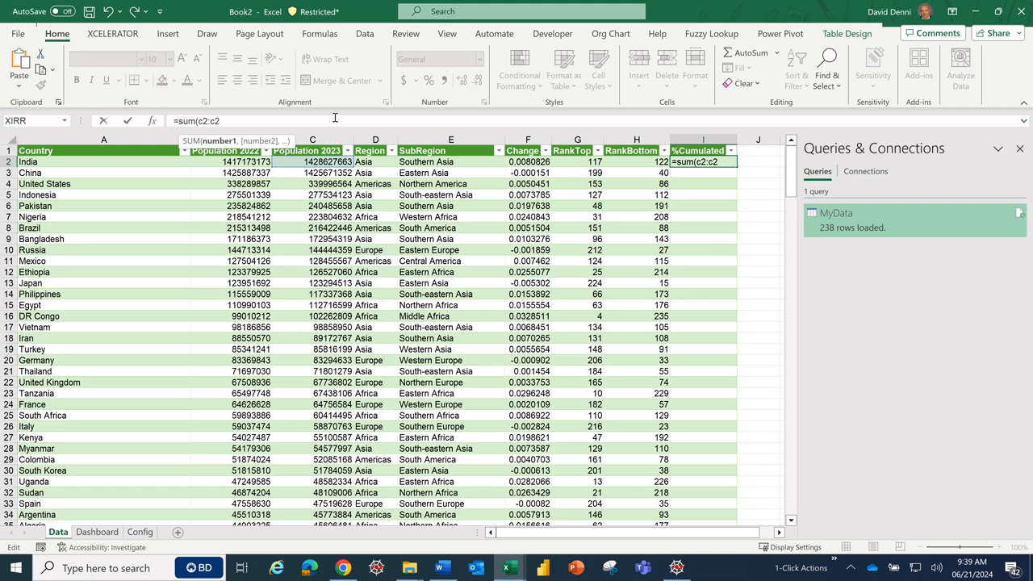
{"action": "type", "text": "$2:c2)"}
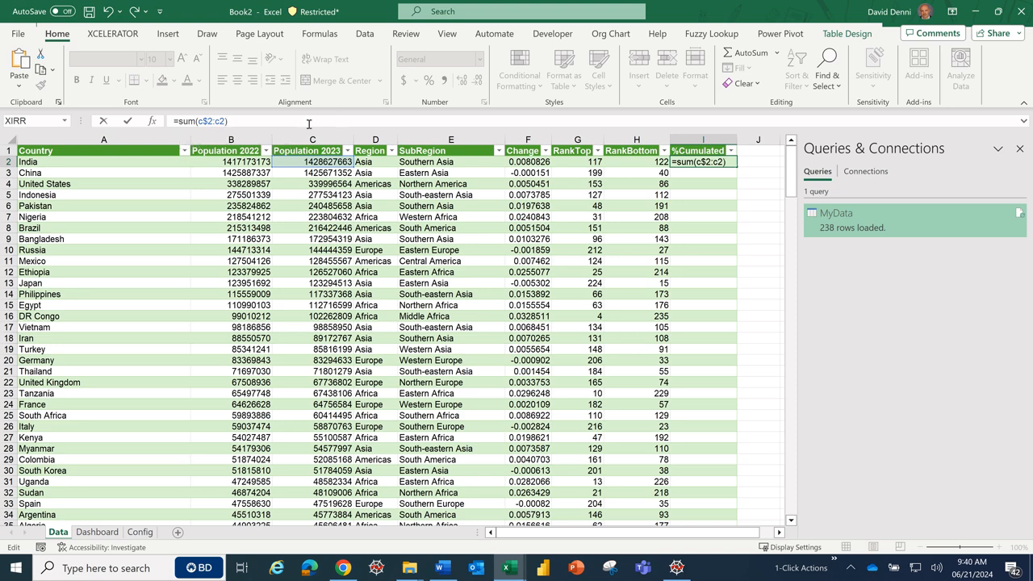
Step: Complete the %Cumulated formula in I2 by dividing the running total by sum([Change]) and fill the column
{"action": "type", "text": "/sum("}
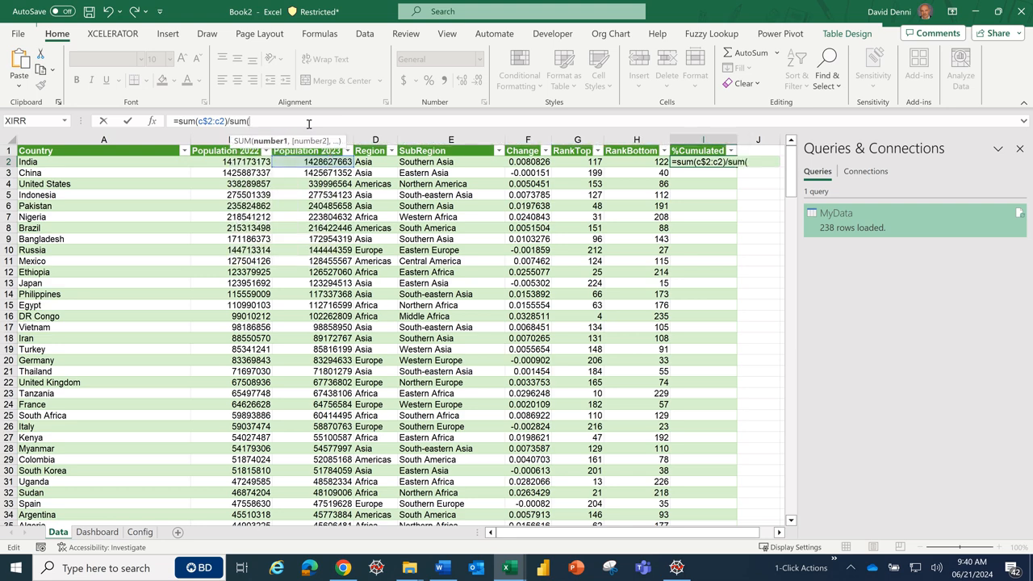
{"action": "type", "text": "["}
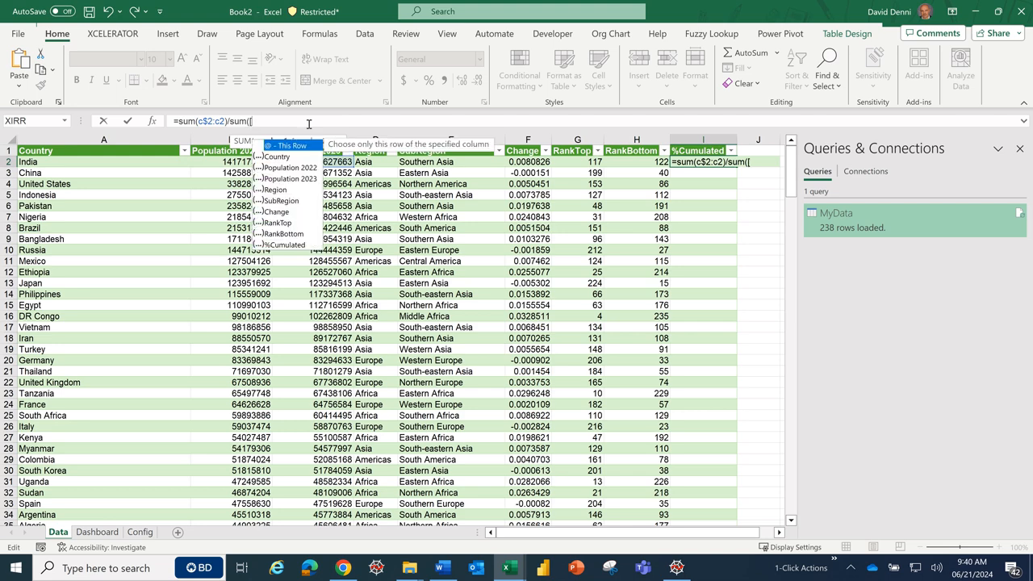
{"action": "double_click", "coordinate": [283, 213]}
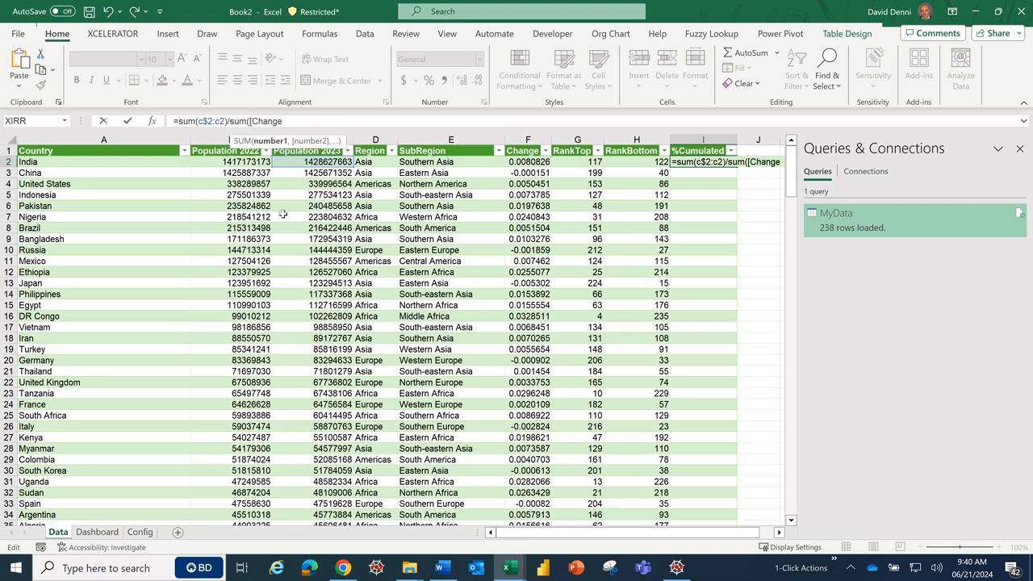
{"action": "type", "text": "]"}
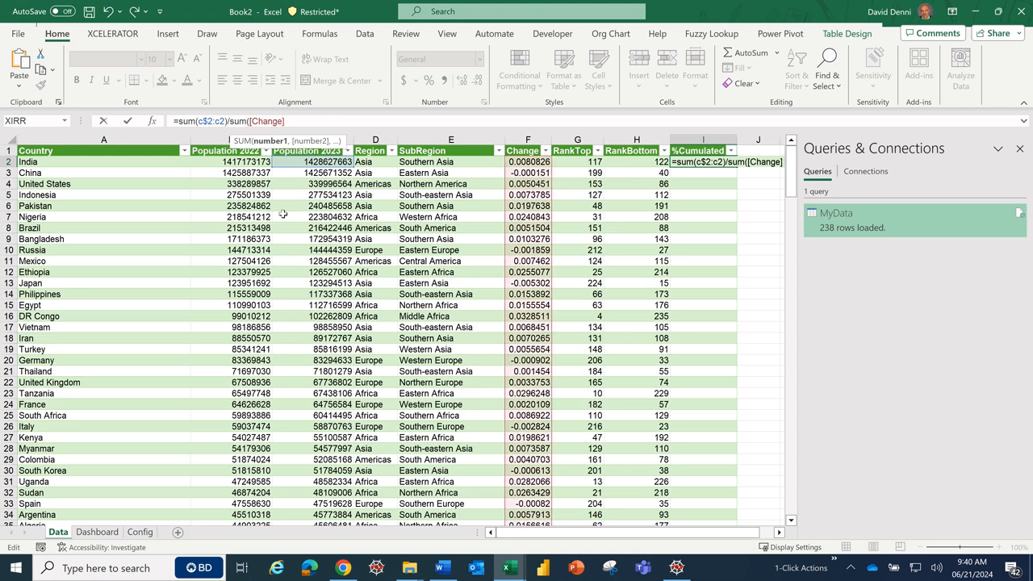
{"action": "type", "text": ")"}
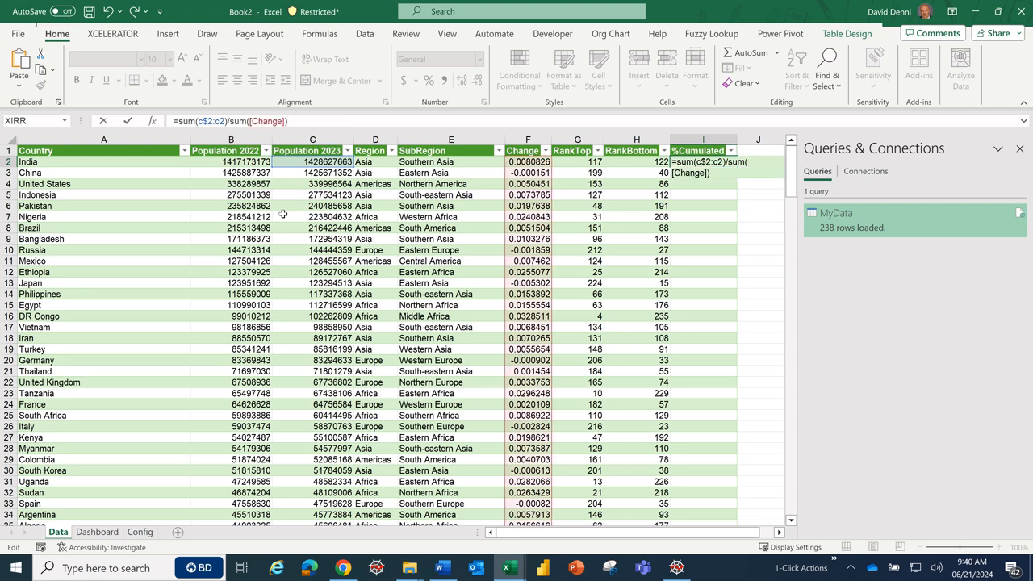
{"action": "key", "text": "Return"}
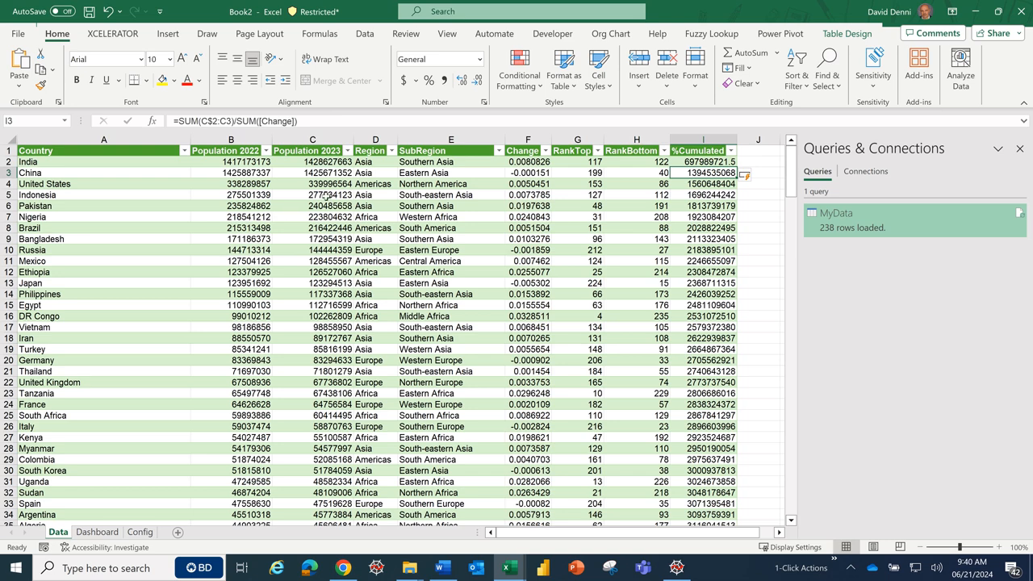
Step: Correct the divisor in I2 so the %Cumulated formula is =SUM(C$2:C2)/SUM([Population 2023])
{"action": "left_click", "coordinate": [699, 161]}
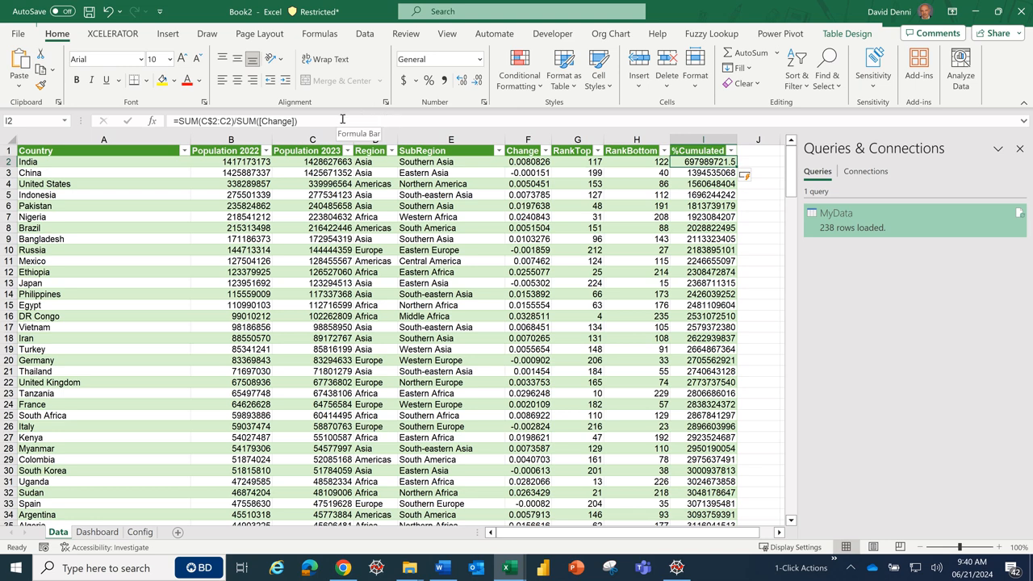
{"action": "left_click", "coordinate": [295, 121]}
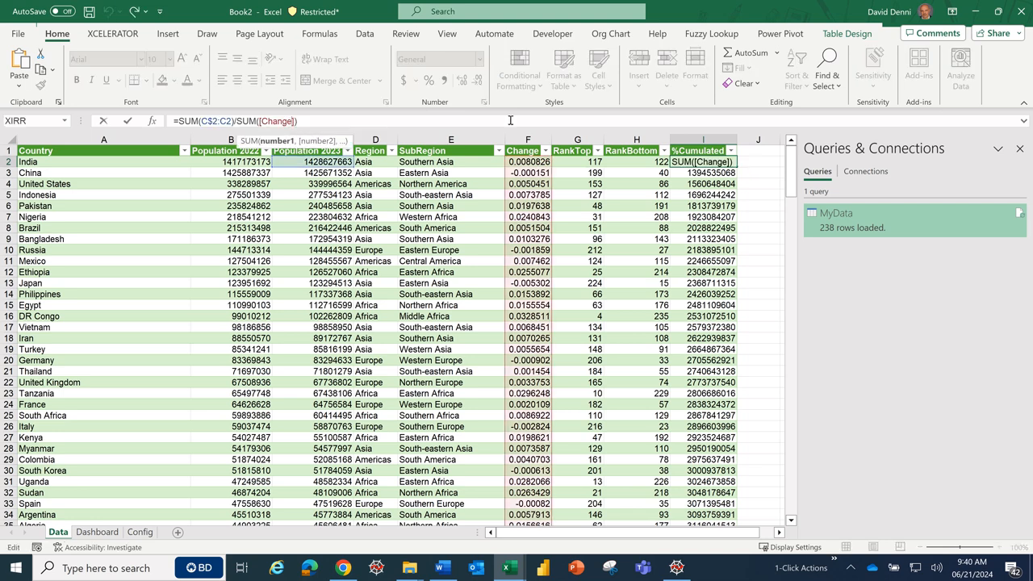
{"action": "key", "text": "BackSpace"}
{"action": "key", "text": "BackSpace"}
{"action": "key", "text": "BackSpace"}
{"action": "key", "text": "BackSpace"}
{"action": "key", "text": "BackSpace"}
{"action": "key", "text": "BackSpace"}
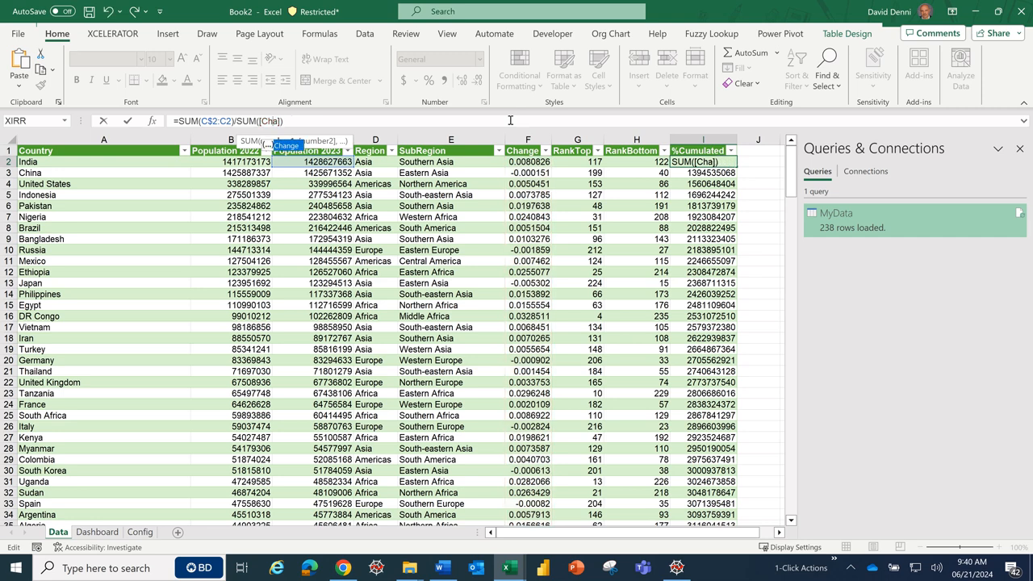
{"action": "type", "text": "po"}
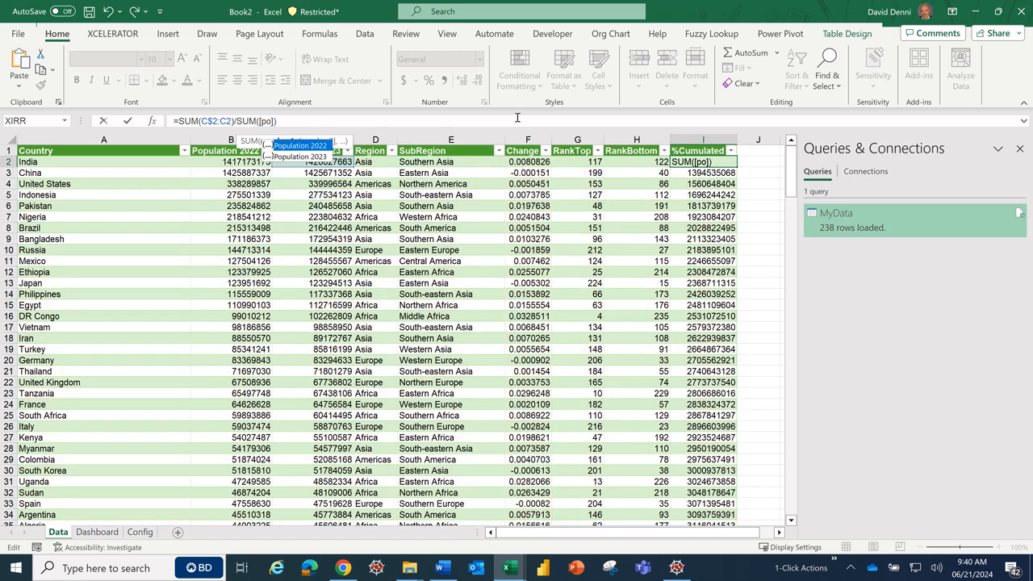
{"action": "double_click", "coordinate": [289, 156]}
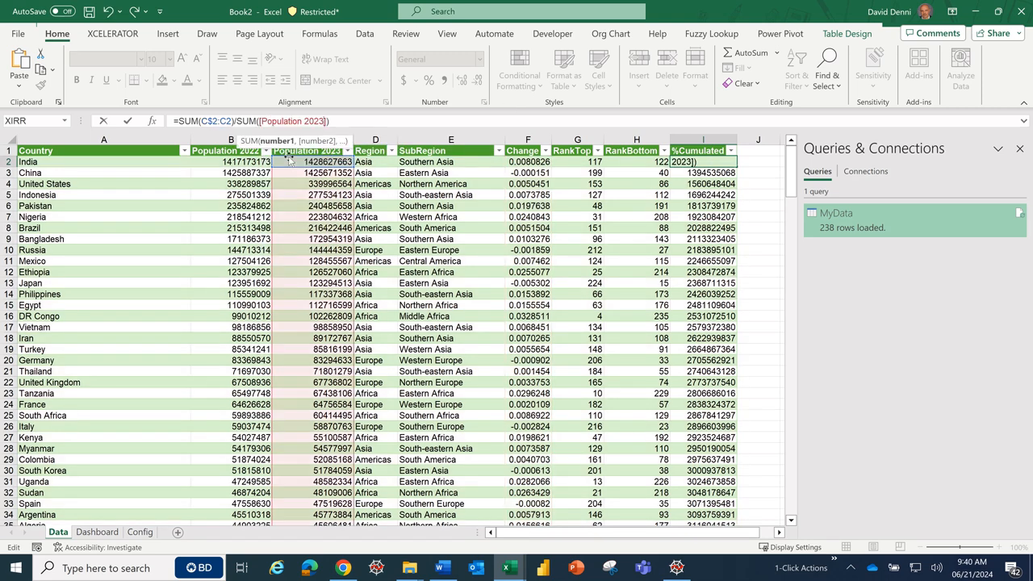
{"action": "key", "text": "Return"}
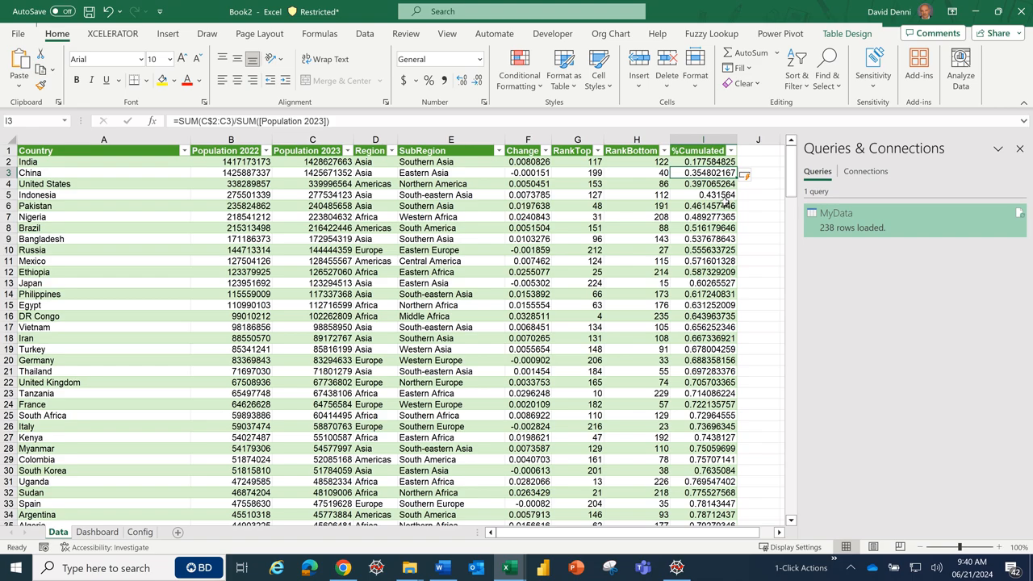
Step: Check the %Cumulated formula and value in the table's last row, I239, and in its first row, I2
{"action": "left_click_drag", "start_coordinate": [792, 172], "coordinate": [791, 487]}
{"action": "left_click", "coordinate": [702, 510]}
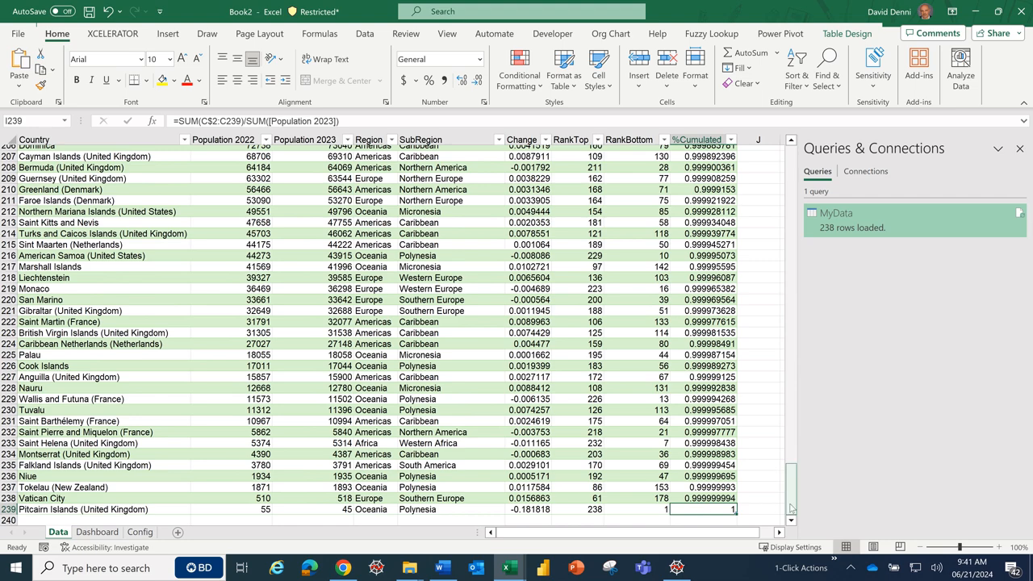
{"action": "left_click_drag", "start_coordinate": [791, 508], "coordinate": [805, 158]}
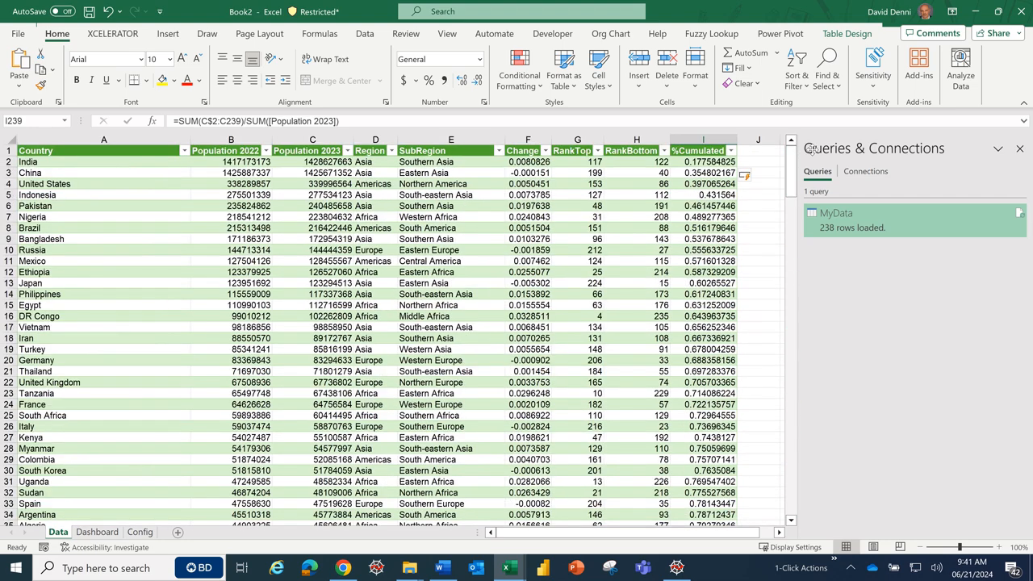
{"action": "left_click", "coordinate": [689, 161]}
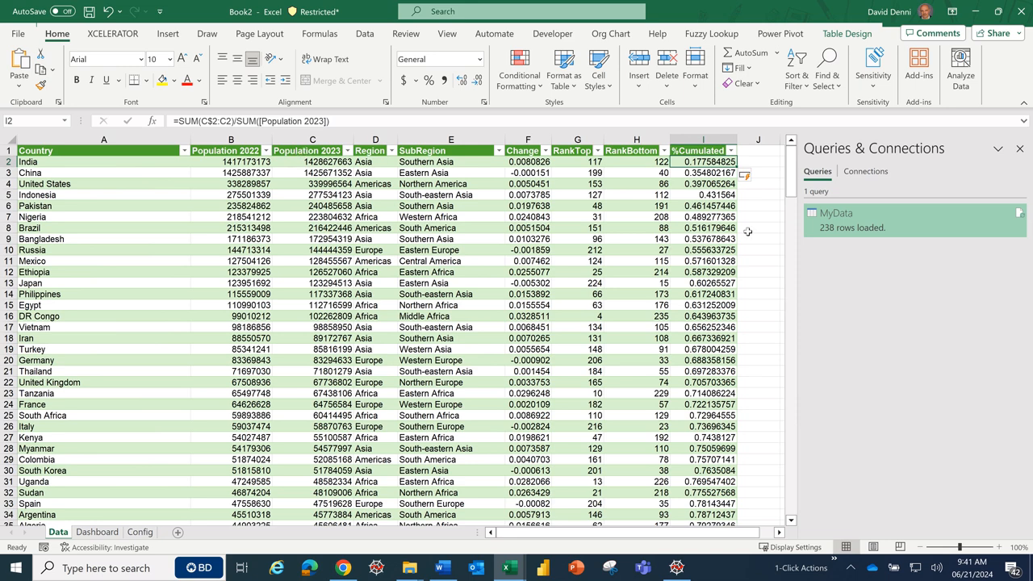
{"action": "left_click", "coordinate": [760, 208]}
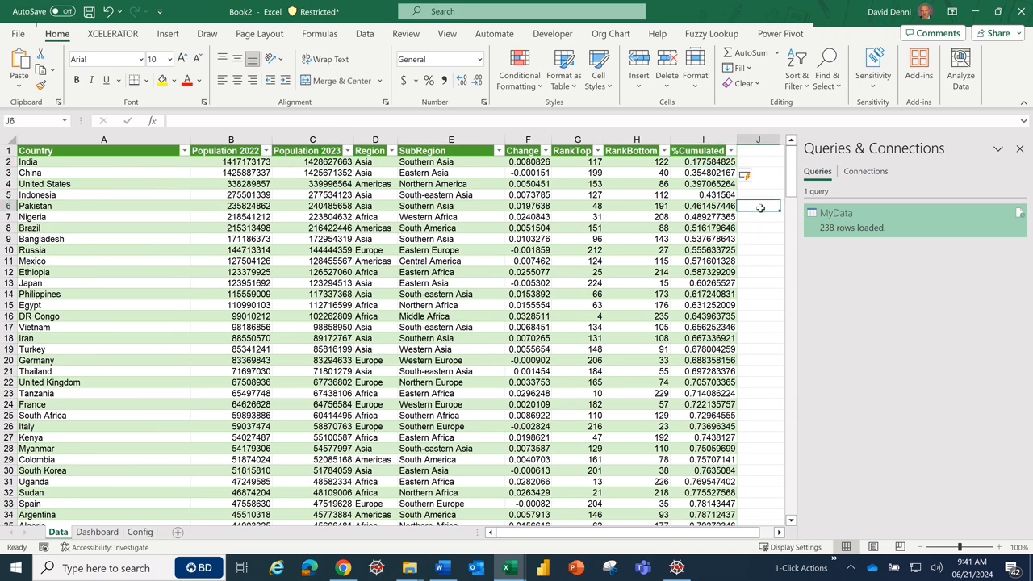